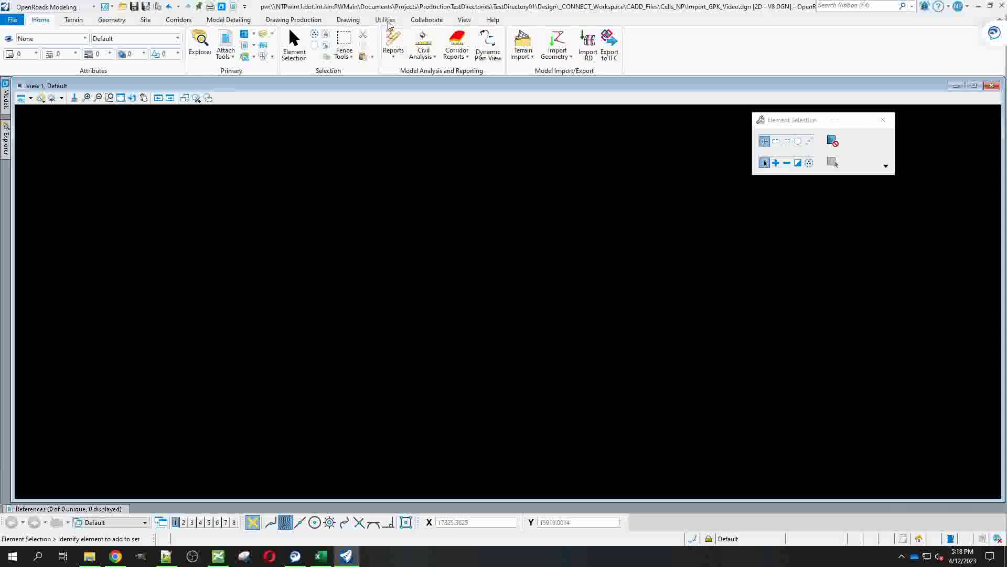
Set the drawing's geographic coordinate system to IaRCS Zone 4 - Sioux City-Iowa Falls from the library
{"action": "left_click", "coordinate": [385, 20]}
{"action": "left_click", "coordinate": [100, 46]}
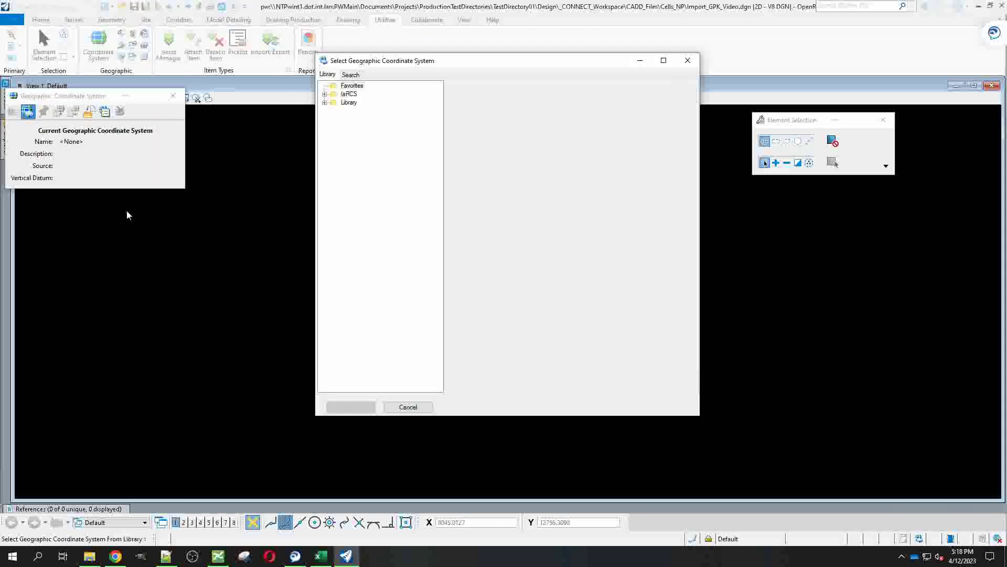
{"action": "left_click", "coordinate": [325, 94]}
{"action": "left_click", "coordinate": [374, 169]}
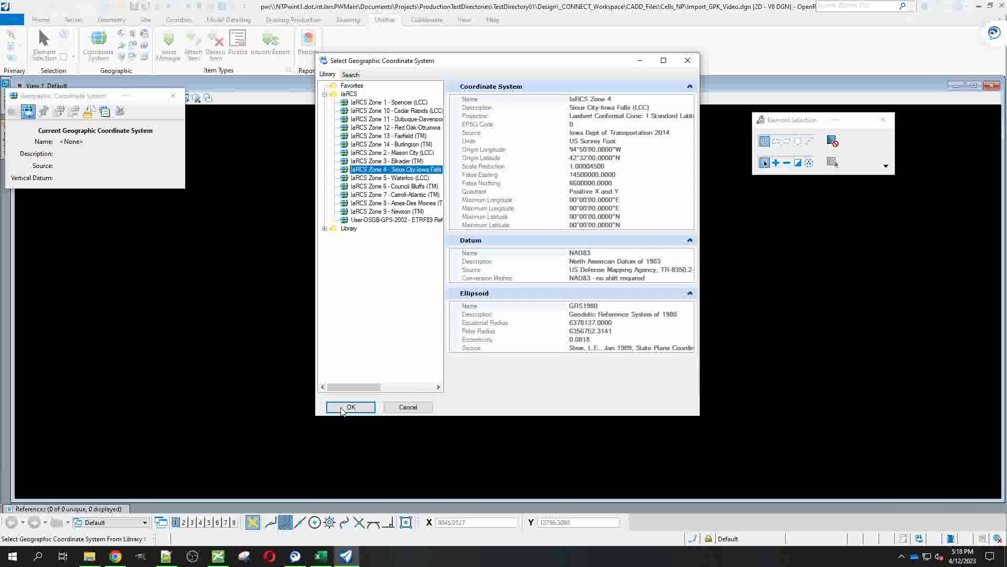
{"action": "left_click", "coordinate": [351, 407]}
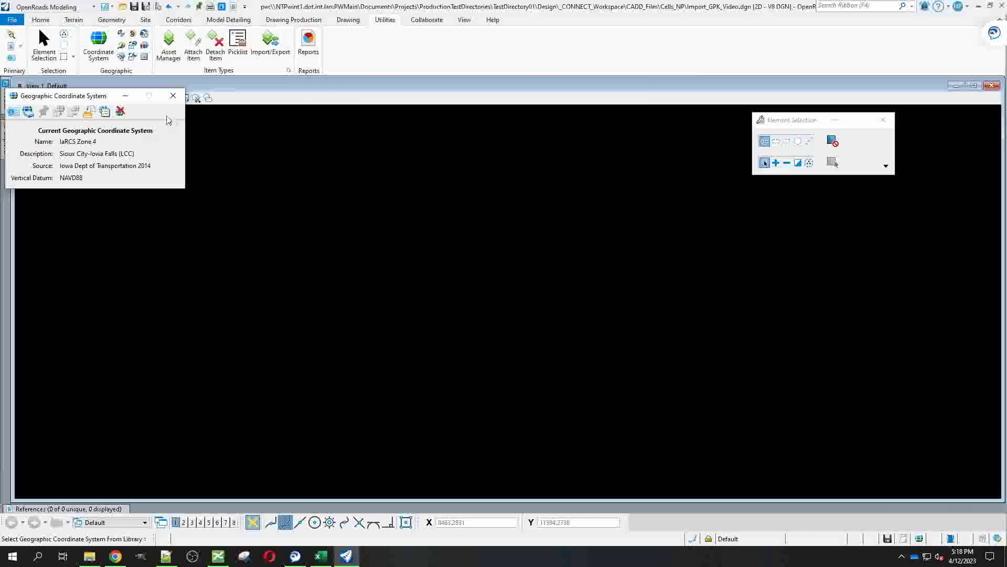
{"action": "left_click_drag", "start_coordinate": [104, 101], "coordinate": [167, 110]}
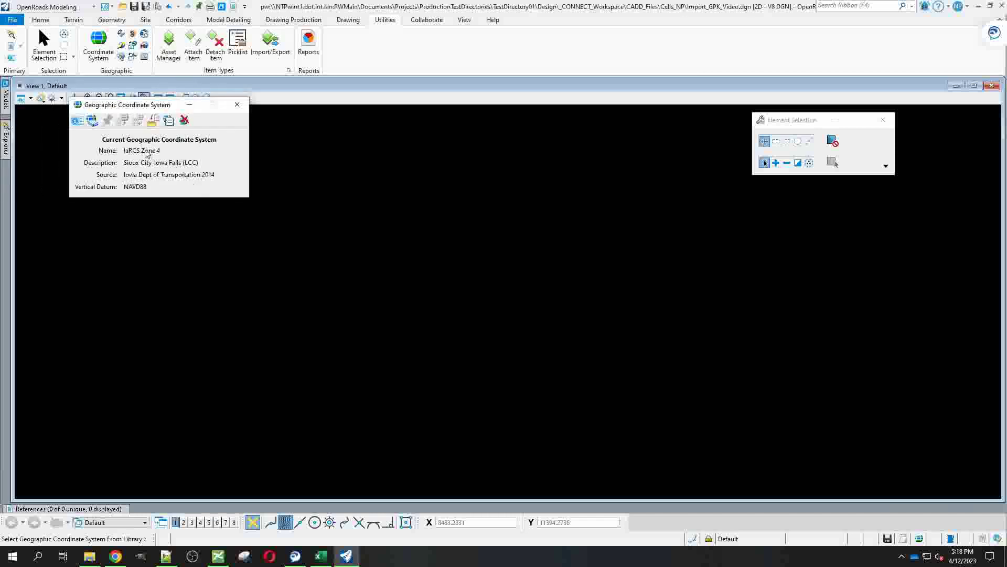
Choose job169.gpk for Import Geometry, with file types filtered to GEOPAK Geometry Files (*.gpk)
{"action": "left_click", "coordinate": [238, 105]}
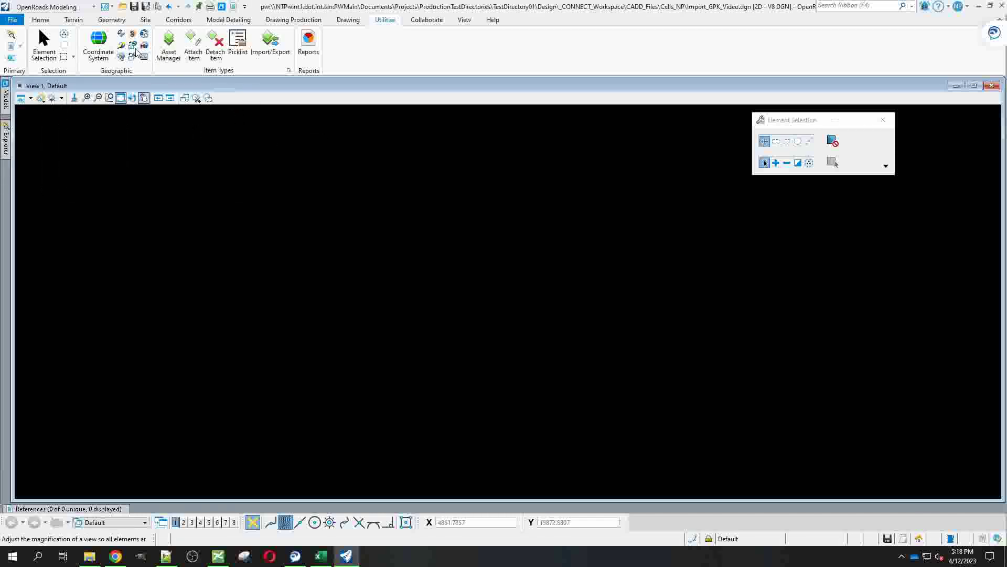
{"action": "scroll", "coordinate": [145, 37], "scroll_direction": "up", "scroll_amount": 6}
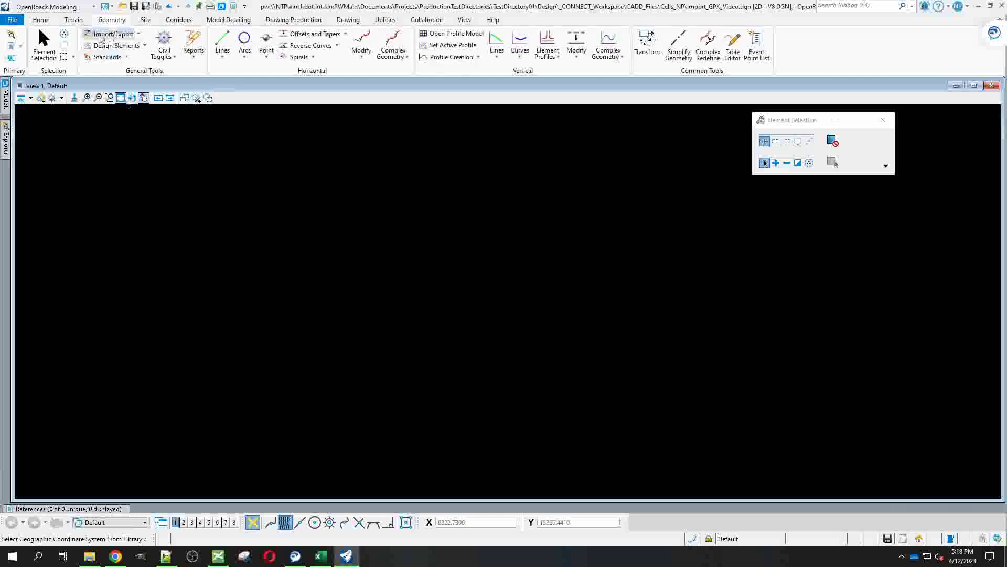
{"action": "left_click", "coordinate": [139, 35]}
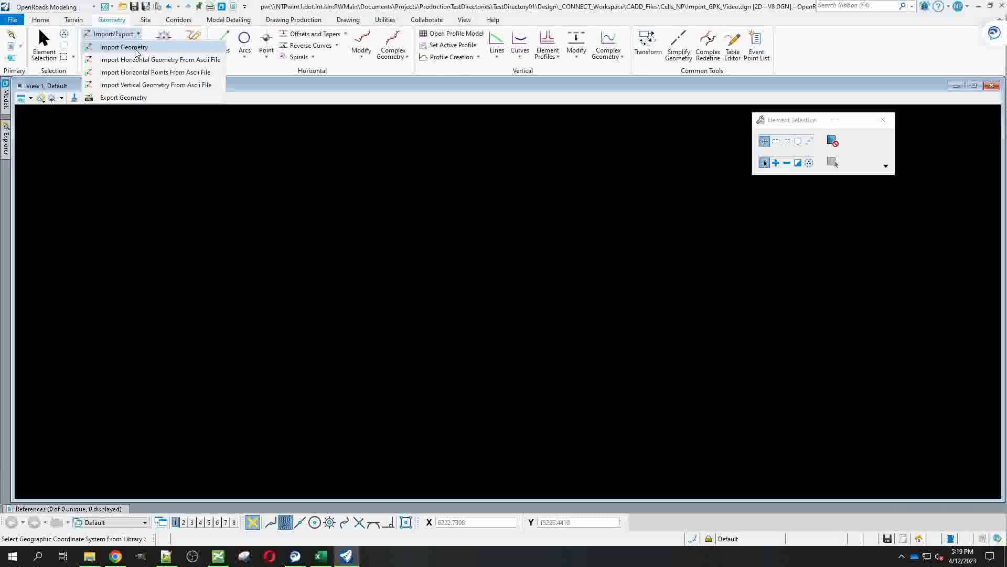
{"action": "left_click", "coordinate": [135, 50]}
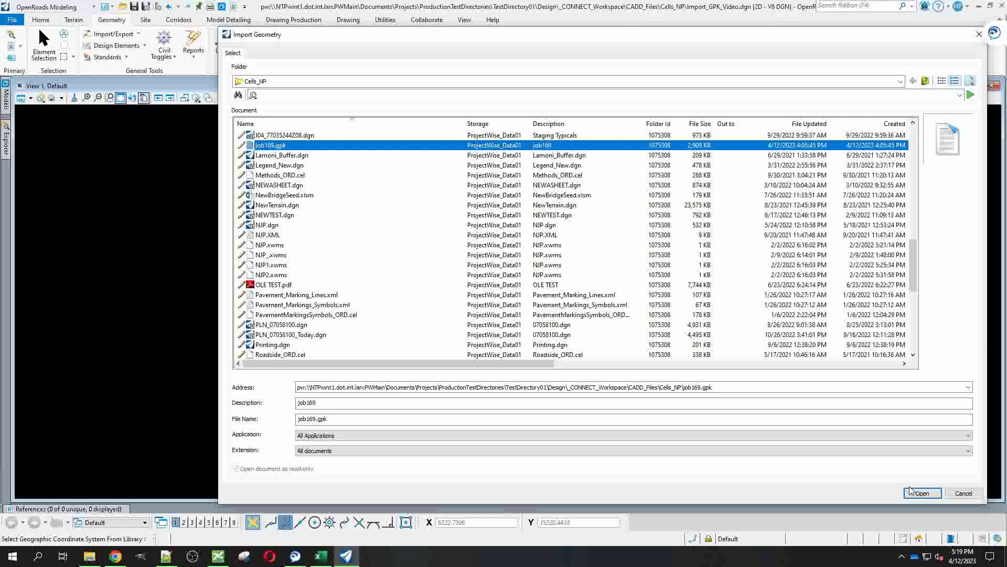
{"action": "left_click", "coordinate": [317, 450]}
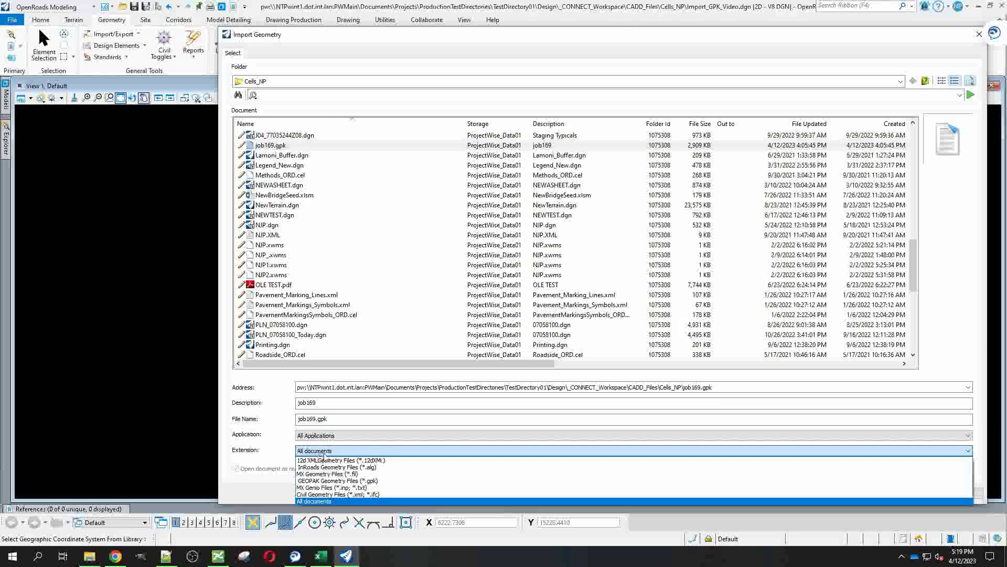
{"action": "left_click", "coordinate": [383, 480]}
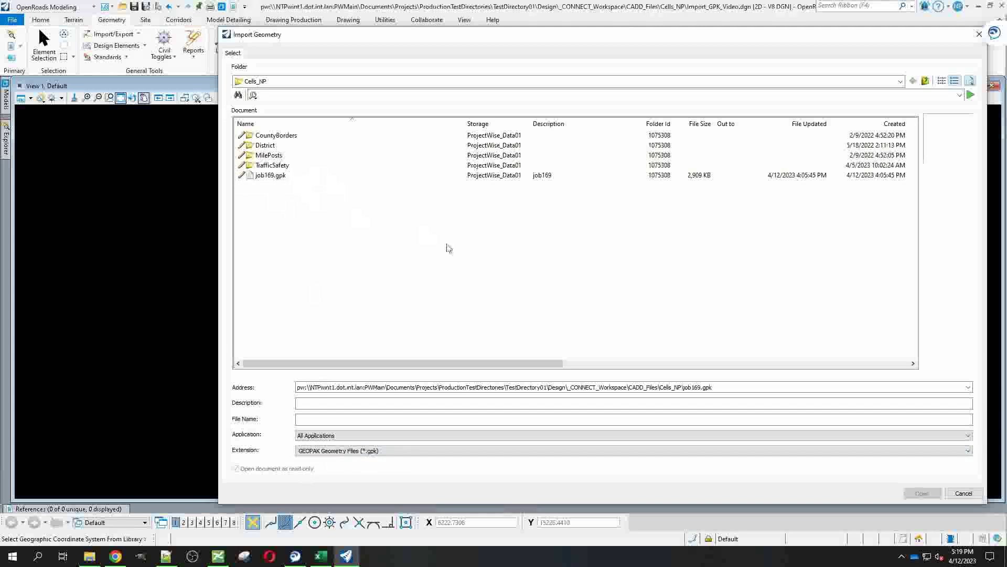
{"action": "double_click", "coordinate": [295, 176]}
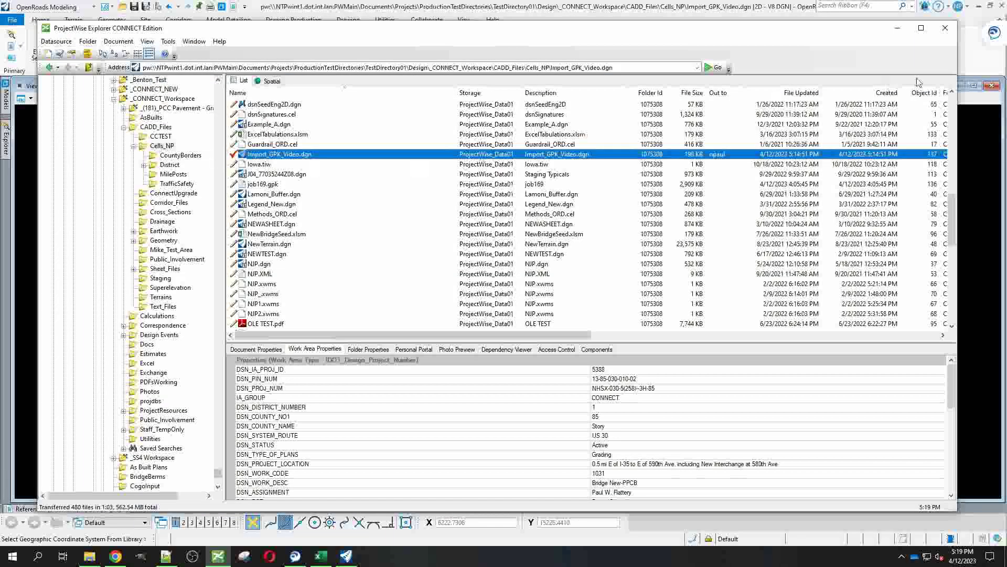
Expand job169's Alignment > NoFeature > ML169 > Profile tree so only ML169_E is ticked
{"action": "left_click", "coordinate": [897, 28]}
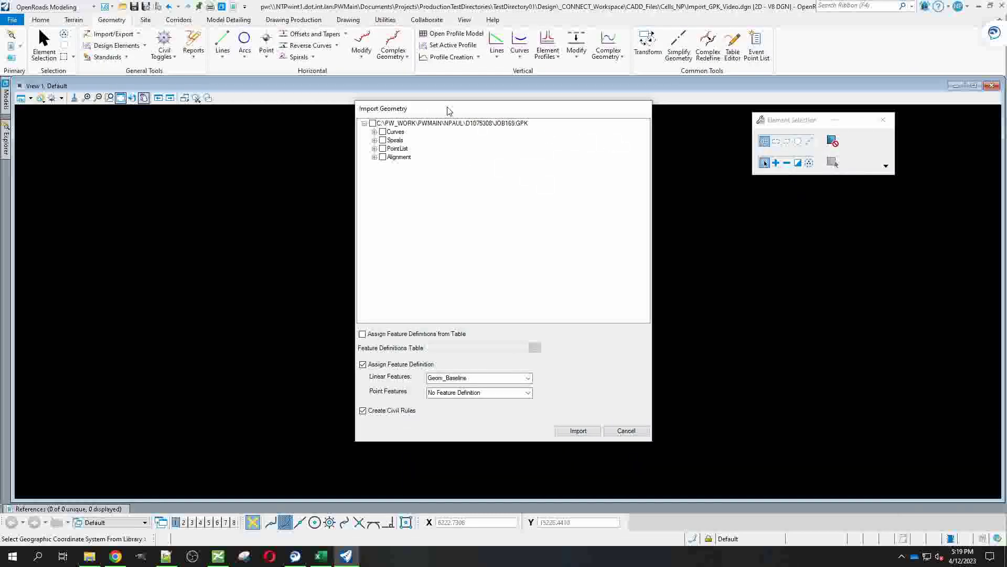
{"action": "left_click_drag", "start_coordinate": [460, 112], "coordinate": [353, 118]}
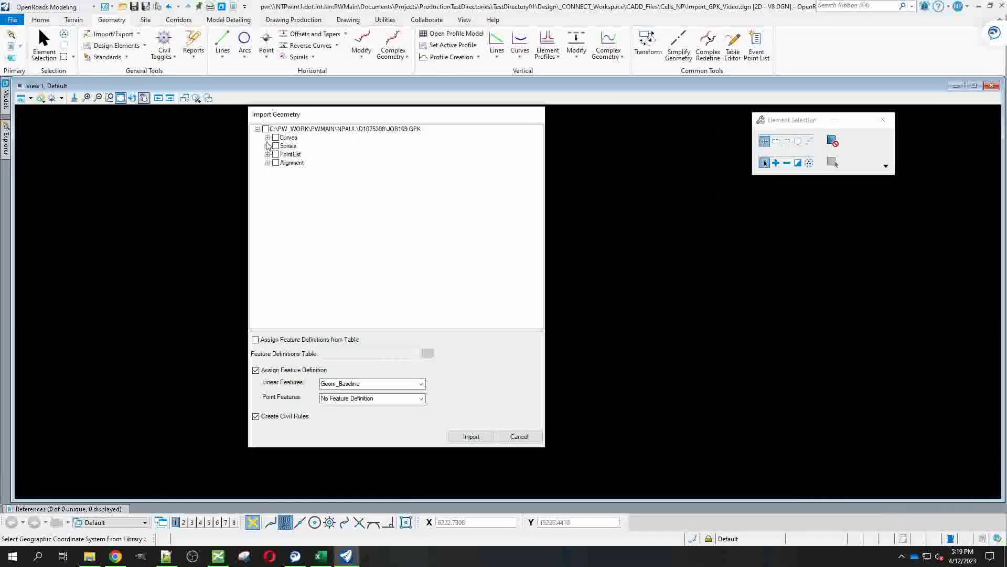
{"action": "left_click", "coordinate": [267, 163]}
{"action": "left_click", "coordinate": [277, 171]}
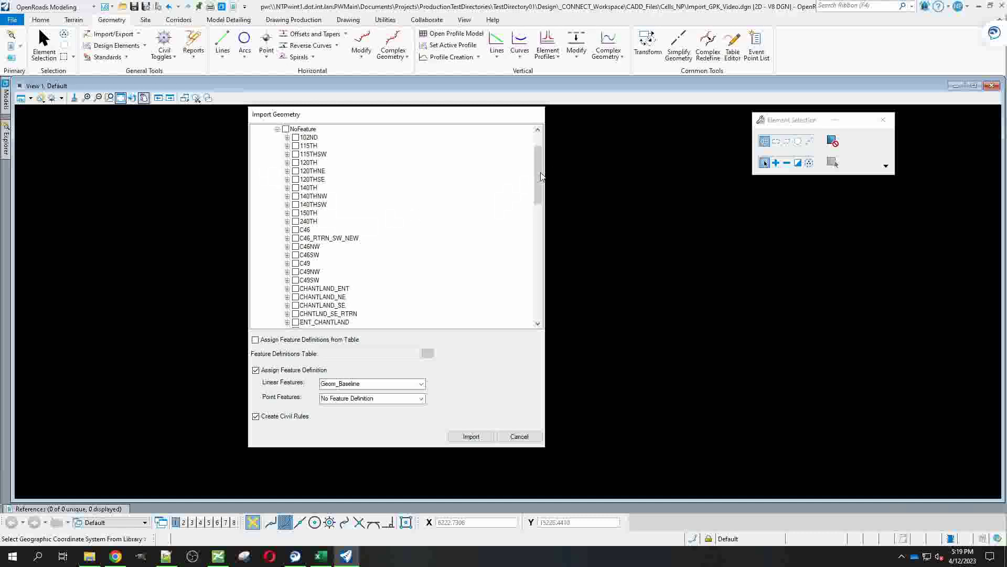
{"action": "left_click_drag", "start_coordinate": [536, 176], "coordinate": [536, 272]}
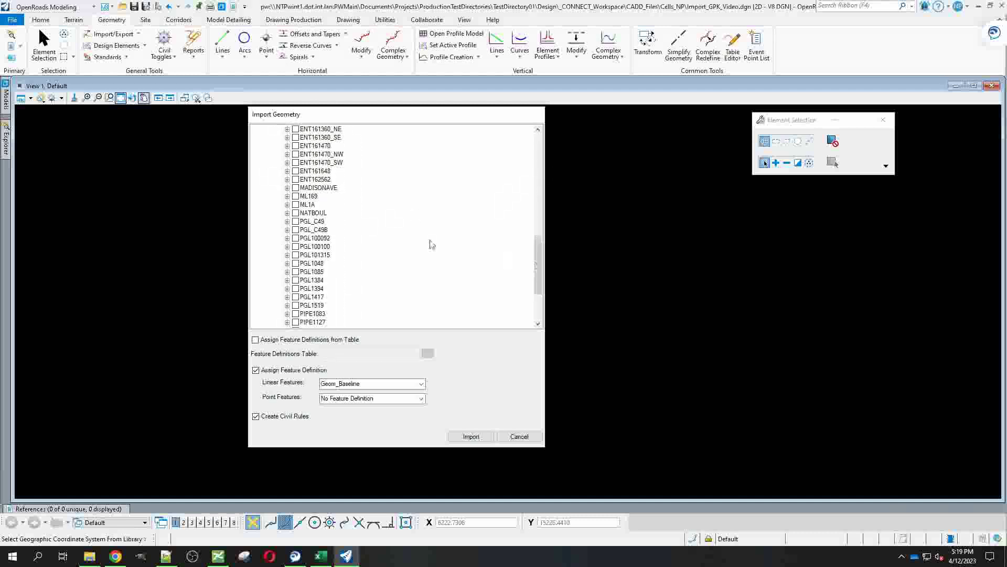
{"action": "left_click", "coordinate": [287, 197]}
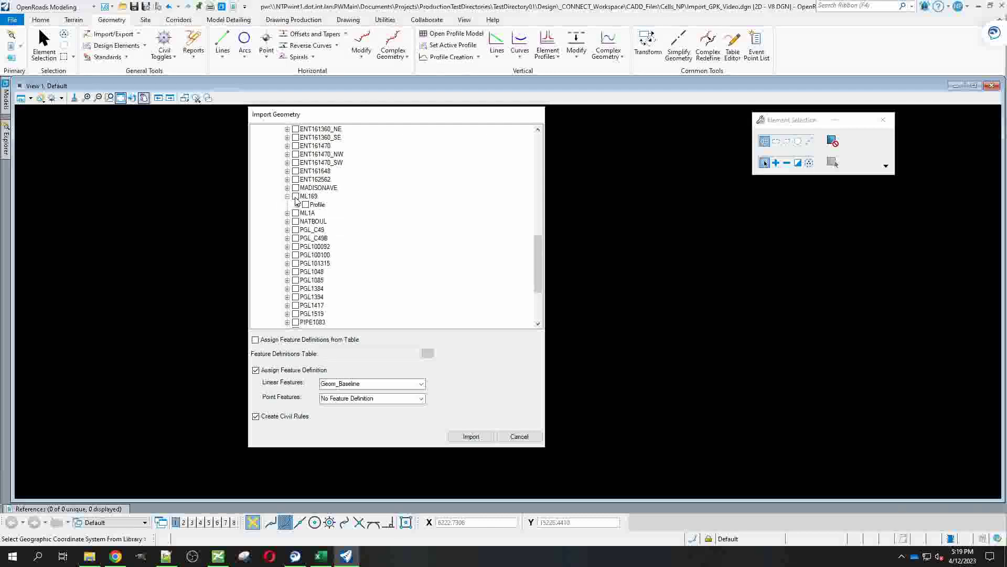
{"action": "left_click", "coordinate": [297, 204]}
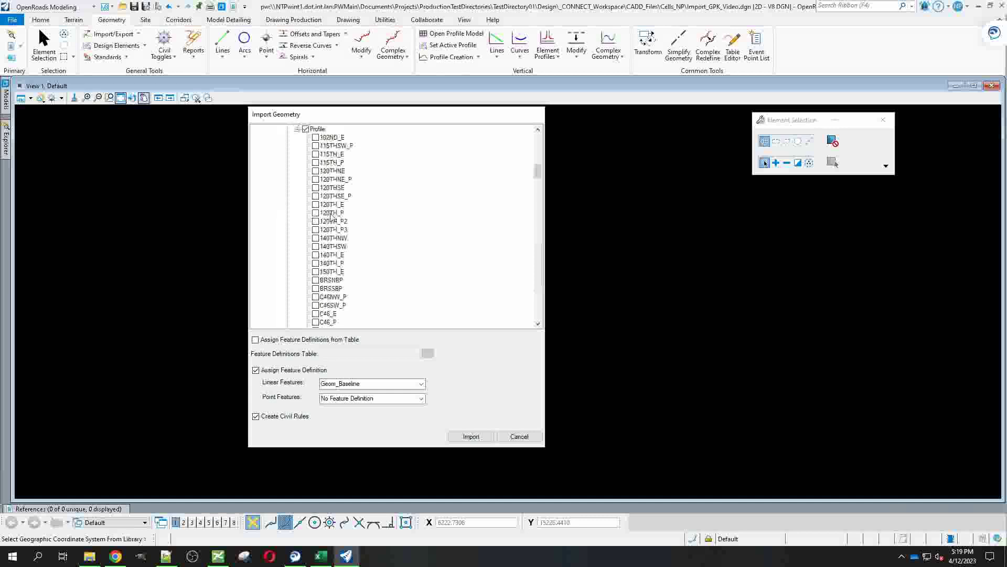
{"action": "left_click_drag", "start_coordinate": [537, 174], "coordinate": [538, 270]}
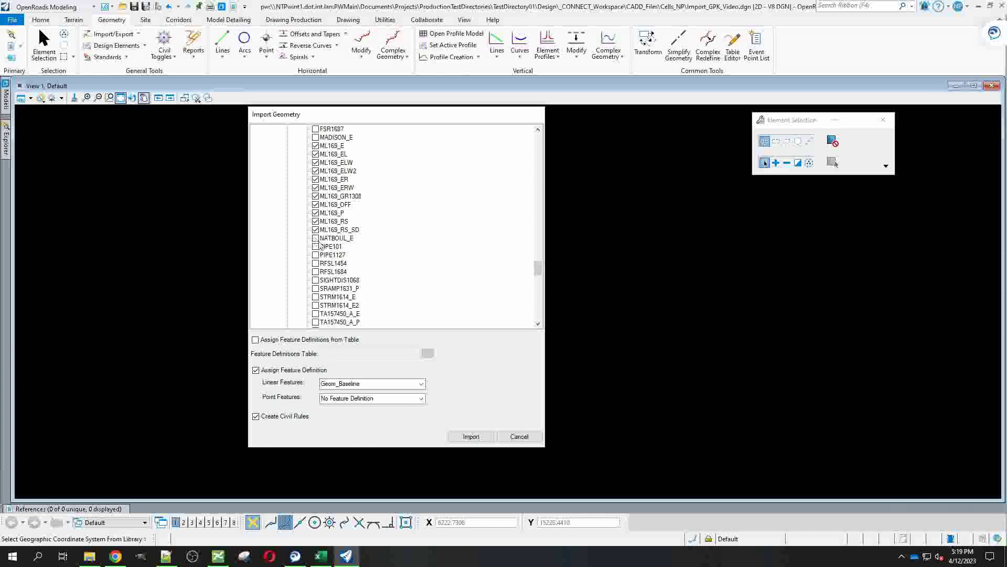
{"action": "scroll", "coordinate": [349, 212], "scroll_direction": "up", "scroll_amount": 2}
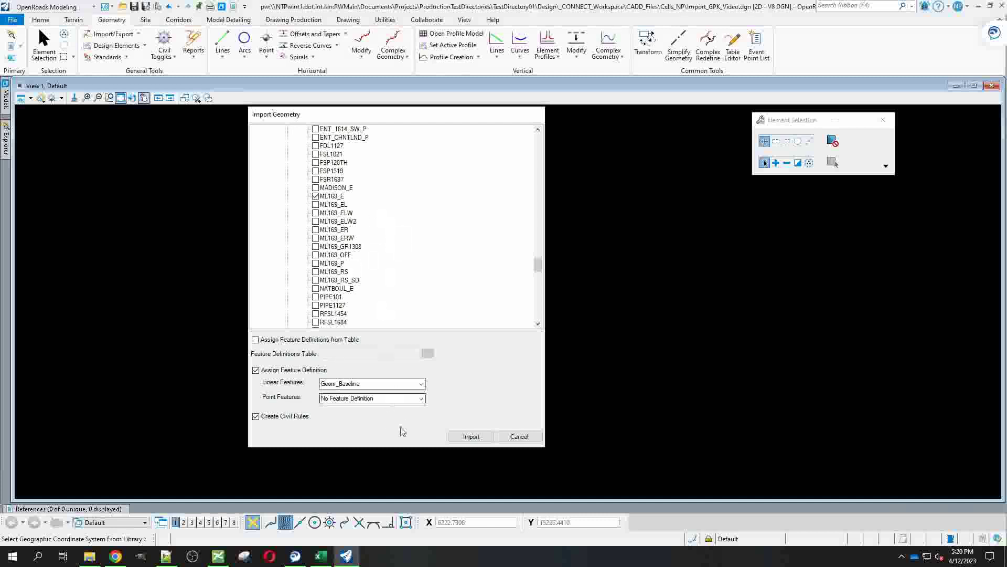
{"action": "left_click", "coordinate": [422, 385]}
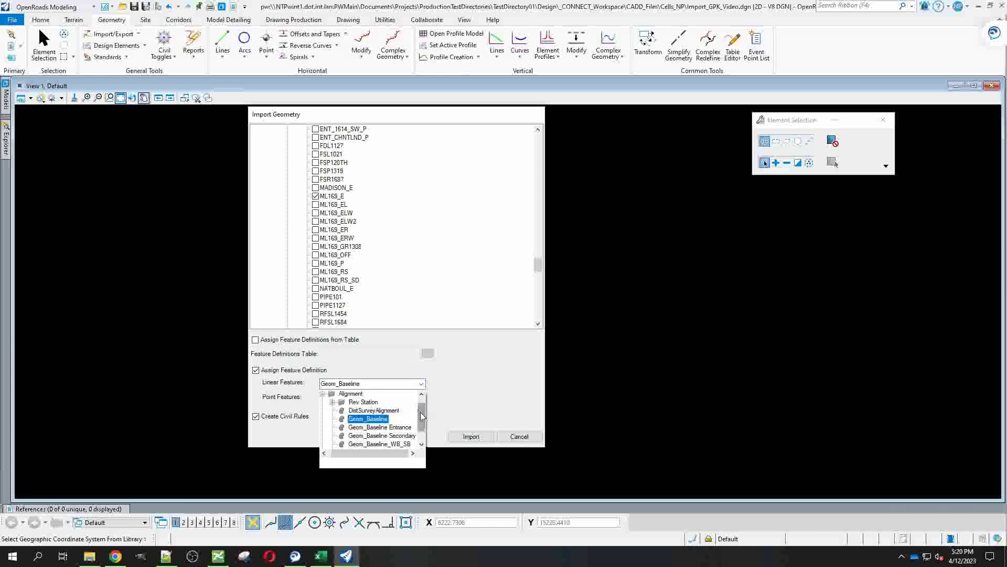
{"action": "left_click_drag", "start_coordinate": [422, 416], "coordinate": [460, 404]}
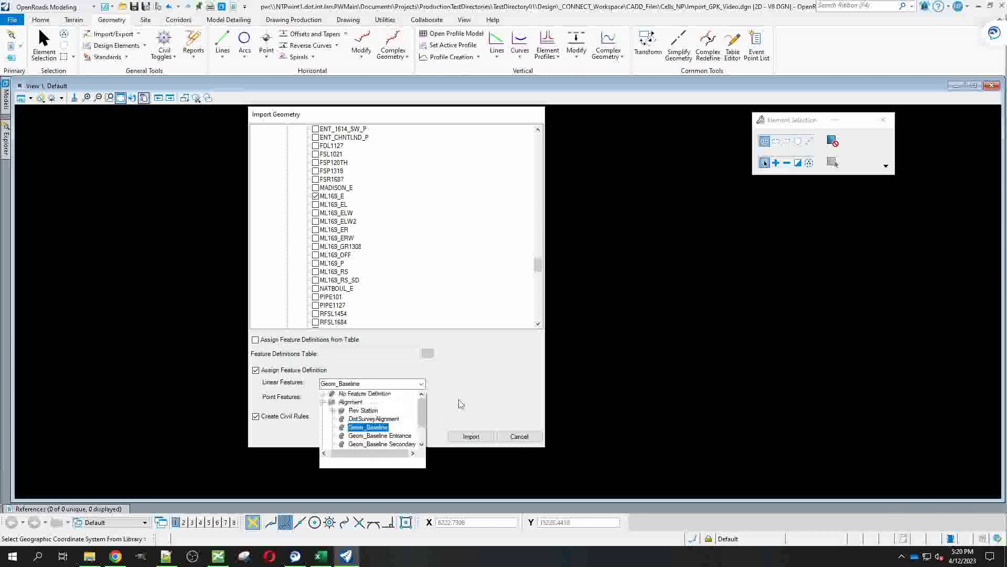
{"action": "left_click", "coordinate": [460, 404]}
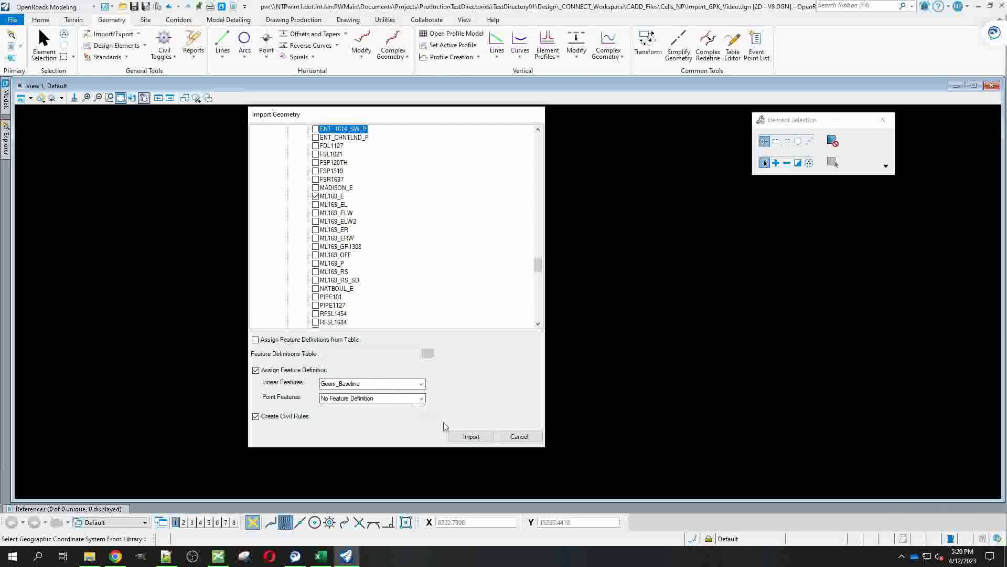
Import the chosen geometry, fit the view, and turn off the reference file display
{"action": "left_click", "coordinate": [468, 437]}
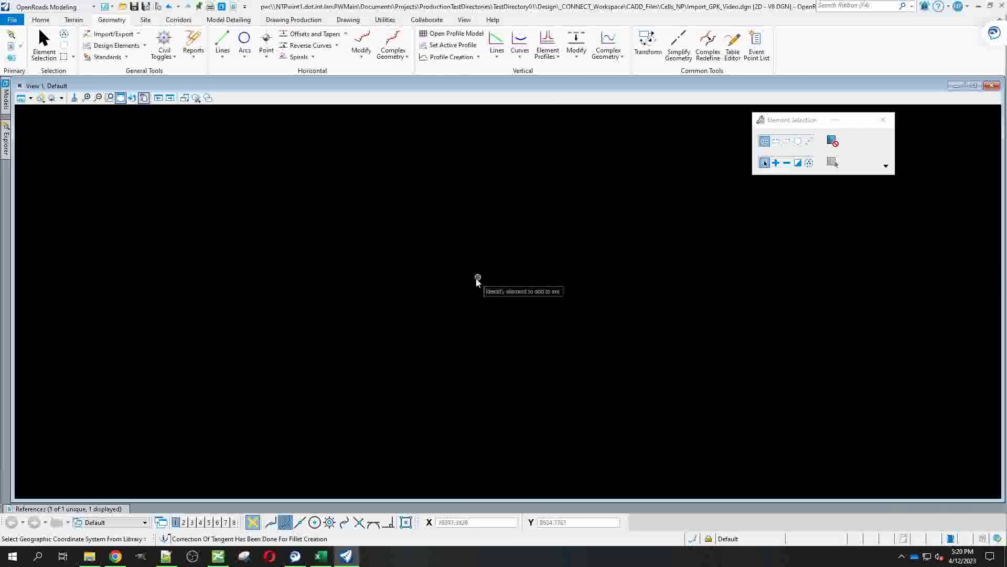
{"action": "left_click", "coordinate": [120, 98]}
{"action": "left_click", "coordinate": [413, 253]}
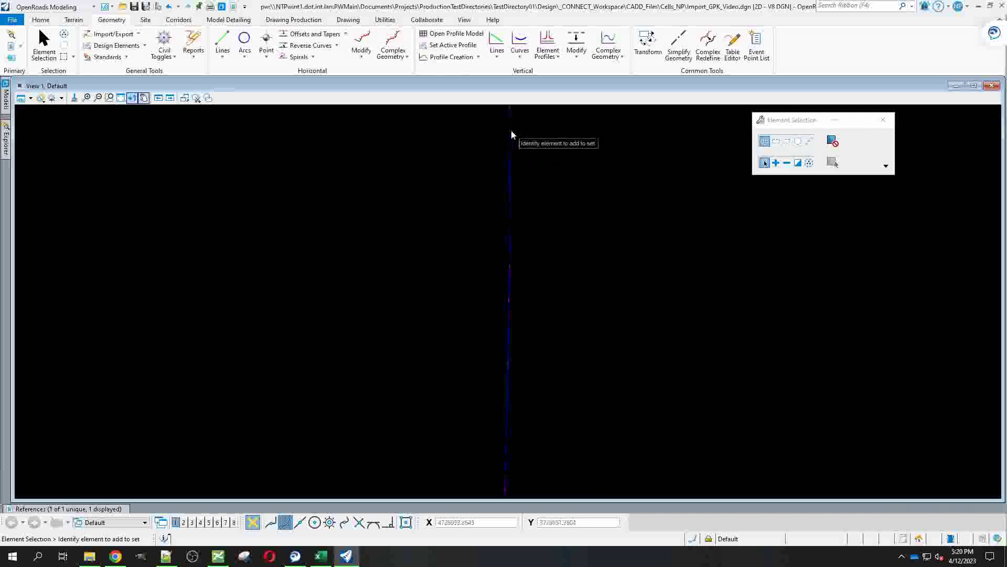
{"action": "scroll", "coordinate": [525, 179], "scroll_direction": "up", "scroll_amount": 4}
{"action": "scroll", "coordinate": [478, 252], "scroll_direction": "down", "scroll_amount": 3}
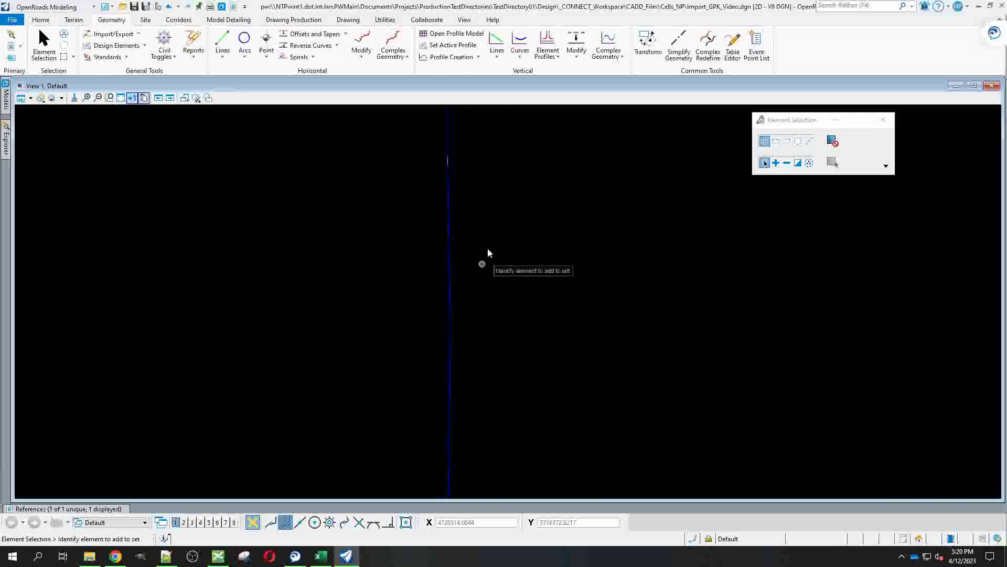
{"action": "left_click", "coordinate": [62, 509]}
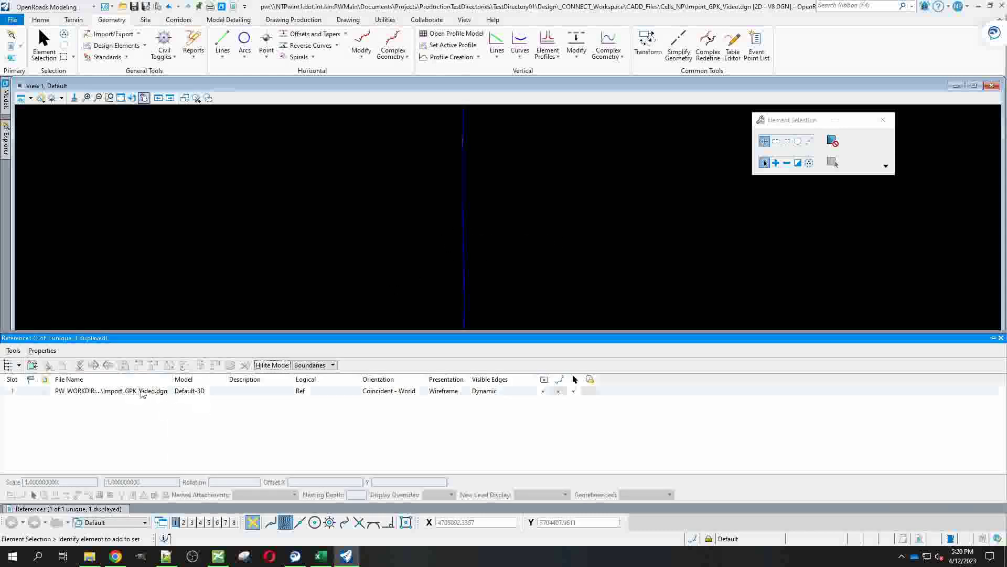
{"action": "left_click", "coordinate": [544, 392]}
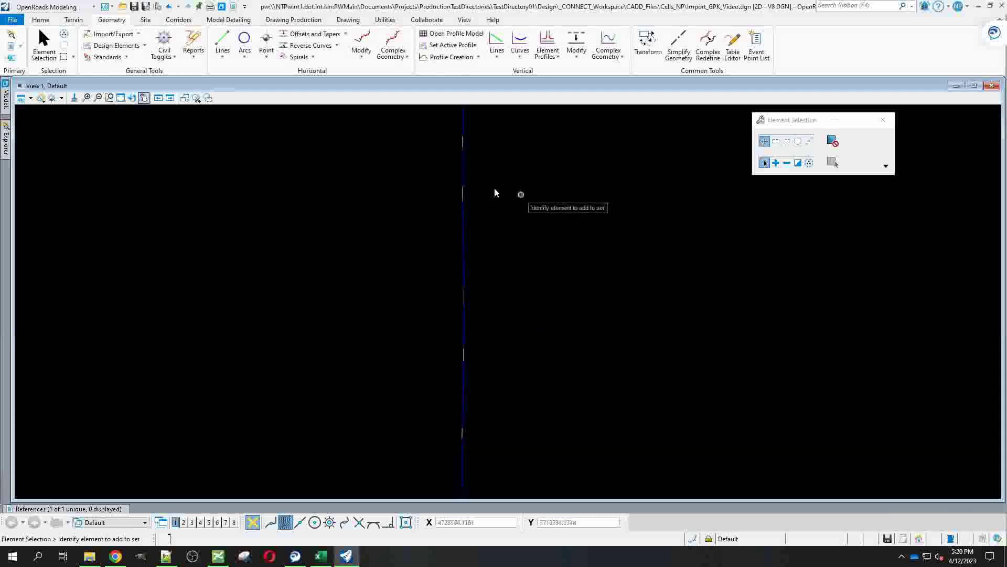
Zoom in on the plan view and select the ML169 alignment
{"action": "left_click", "coordinate": [465, 167]}
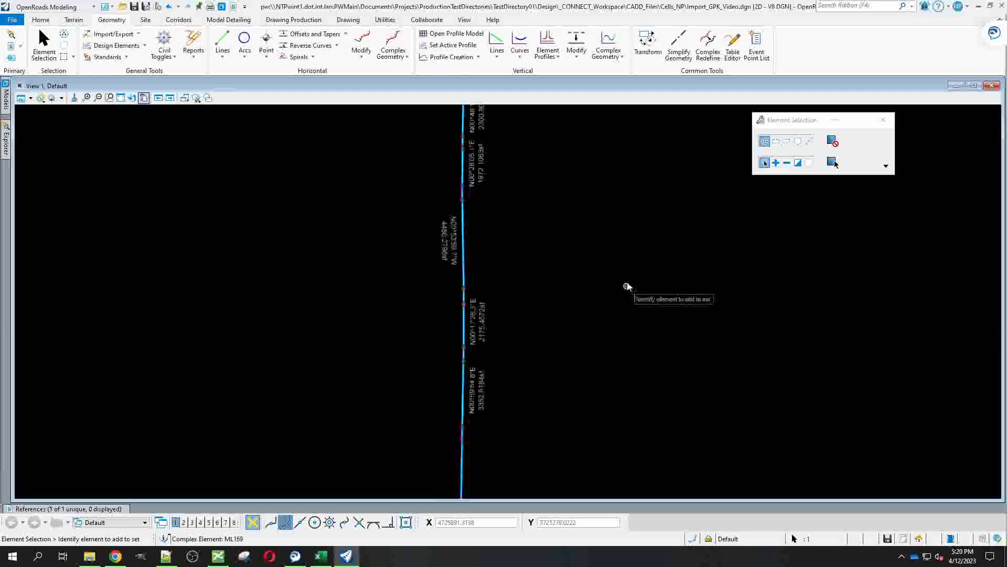
{"action": "scroll", "coordinate": [526, 256], "scroll_direction": "down", "scroll_amount": 5}
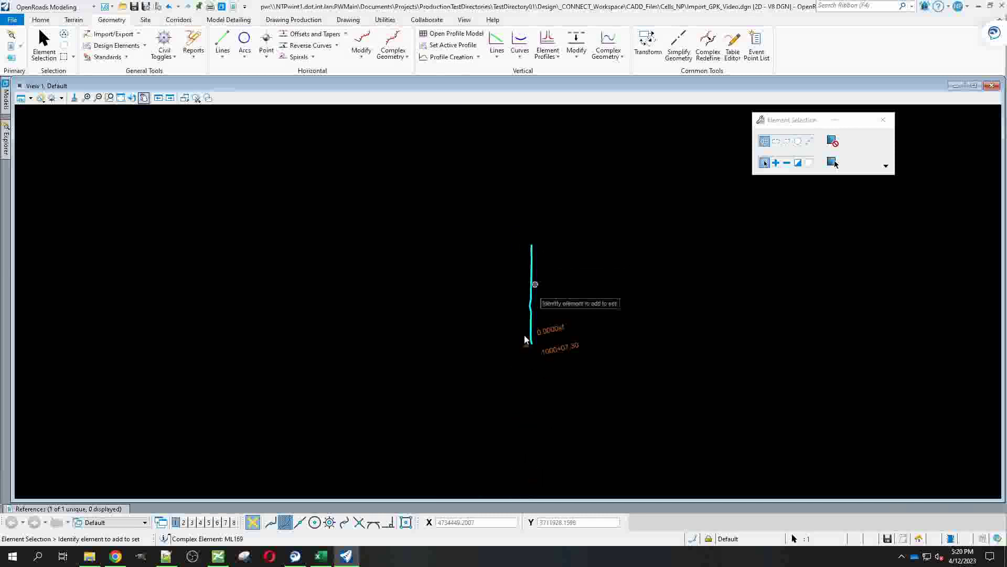
{"action": "scroll", "coordinate": [546, 331], "scroll_direction": "up", "scroll_amount": 2}
{"action": "scroll", "coordinate": [546, 330], "scroll_direction": "up", "scroll_amount": 4}
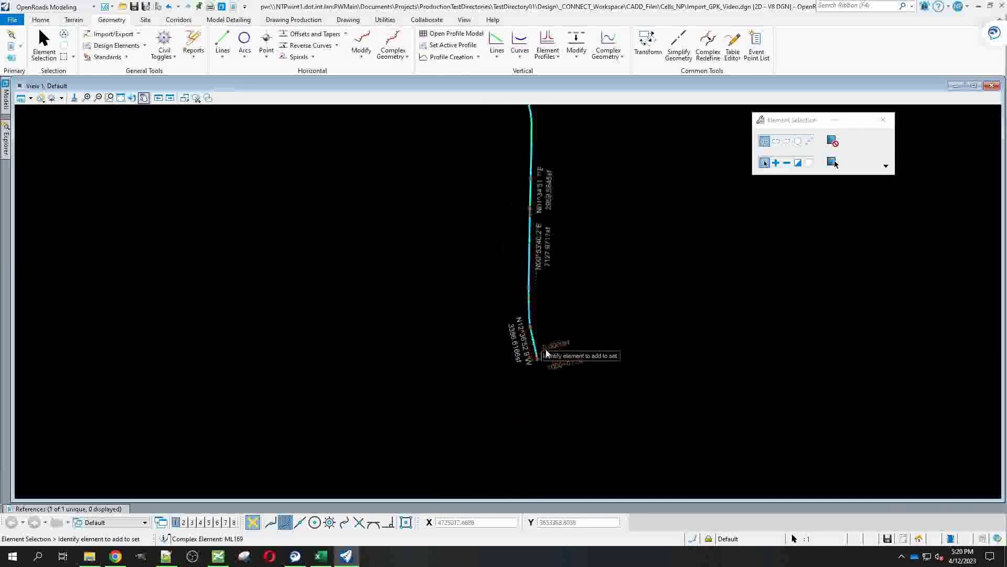
{"action": "scroll", "coordinate": [553, 357], "scroll_direction": "up", "scroll_amount": 2}
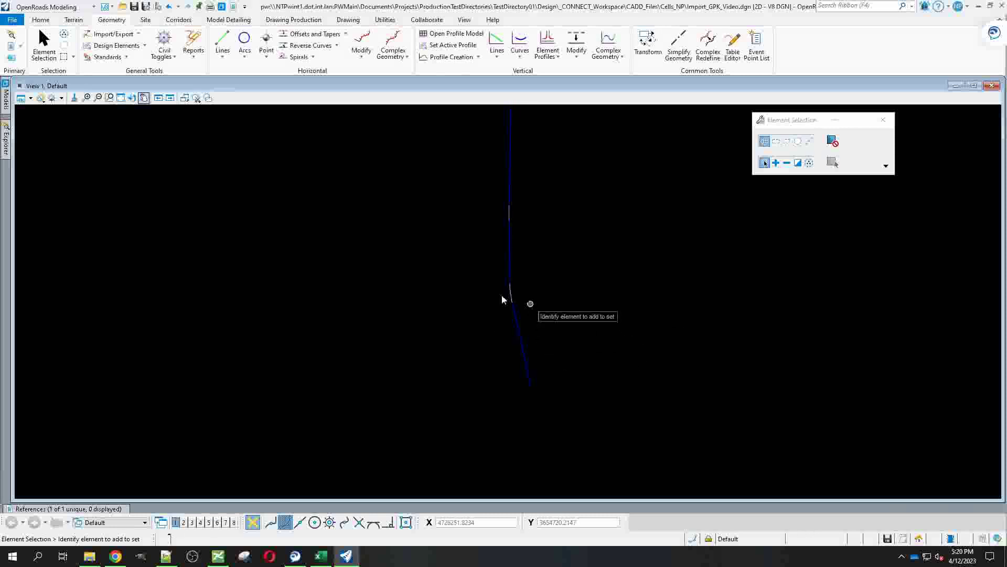
{"action": "scroll", "coordinate": [606, 362], "scroll_direction": "down", "scroll_amount": 2}
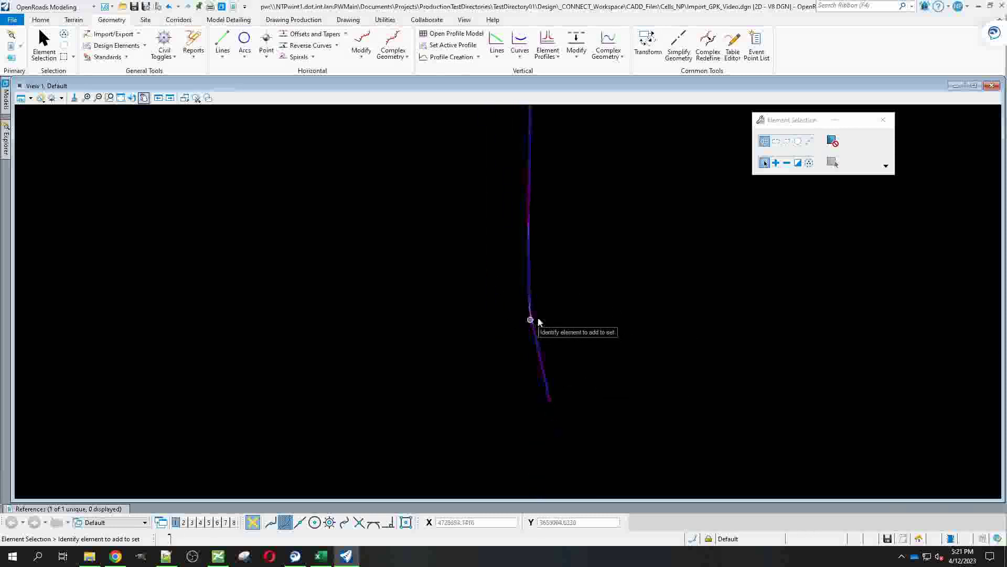
{"action": "scroll", "coordinate": [524, 352], "scroll_direction": "down", "scroll_amount": 2}
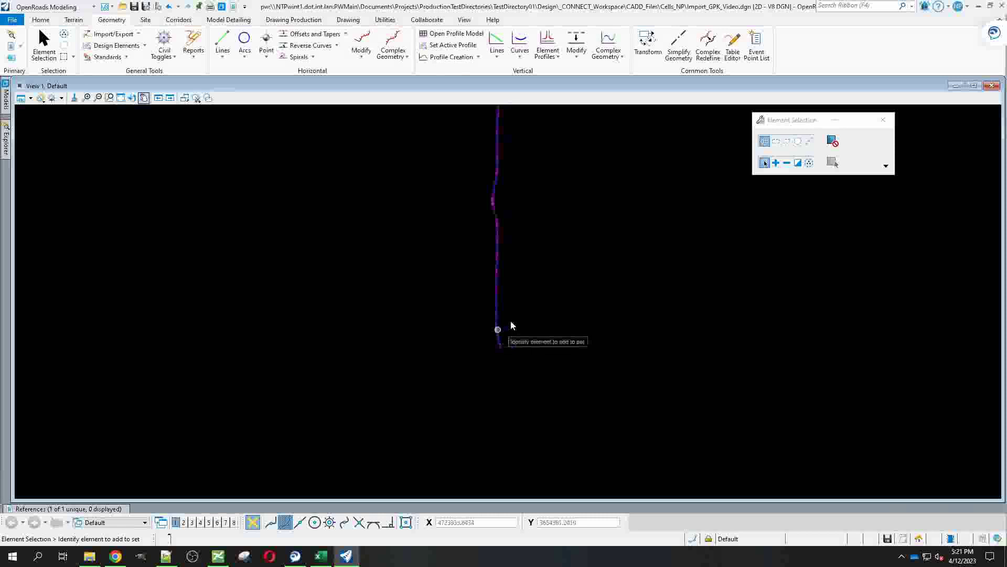
{"action": "scroll", "coordinate": [506, 226], "scroll_direction": "up", "scroll_amount": 2}
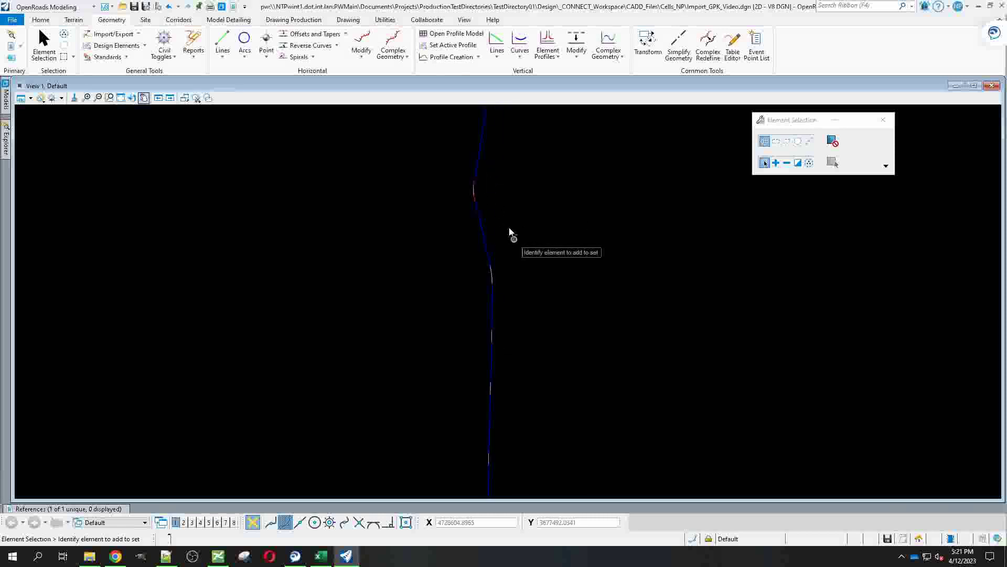
{"action": "left_click", "coordinate": [513, 431]}
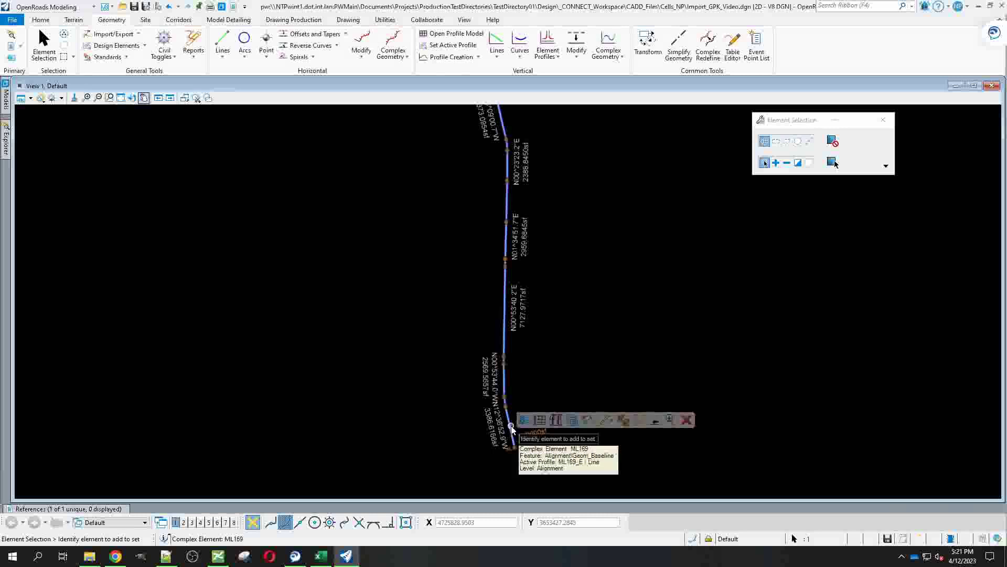
Open the ML169 profile model and display it in View 2
{"action": "left_click", "coordinate": [540, 420]}
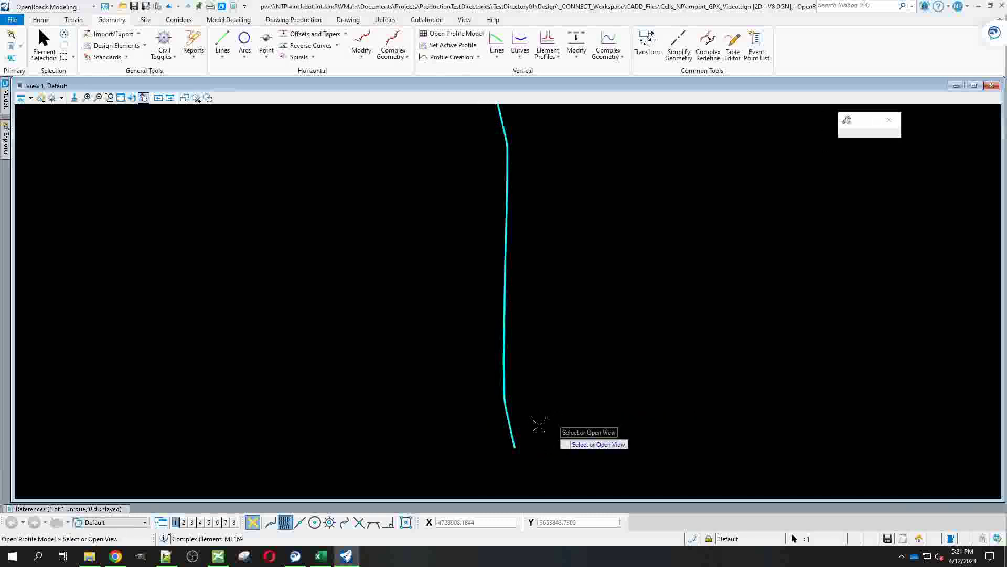
{"action": "left_click", "coordinate": [183, 522]}
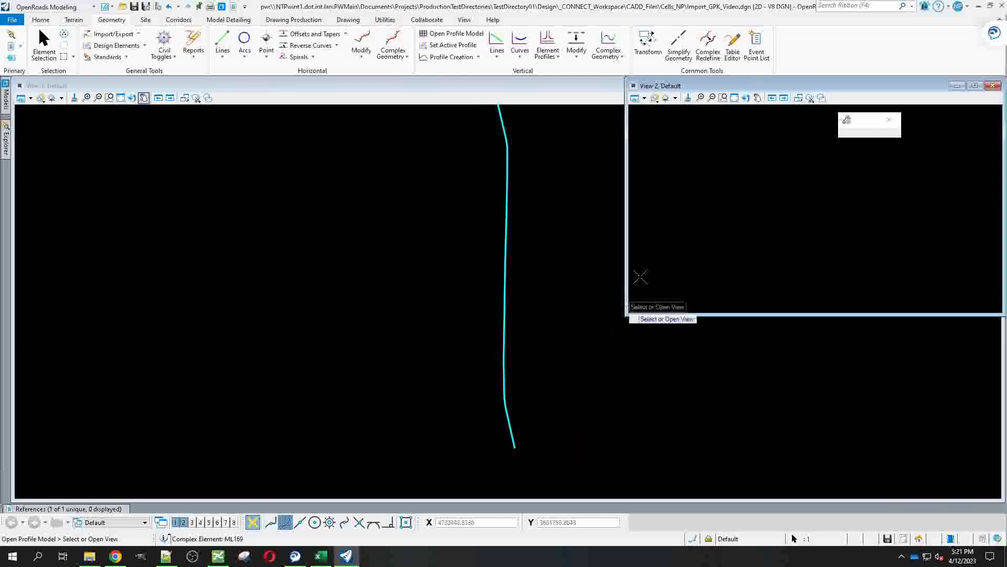
{"action": "left_click", "coordinate": [700, 243]}
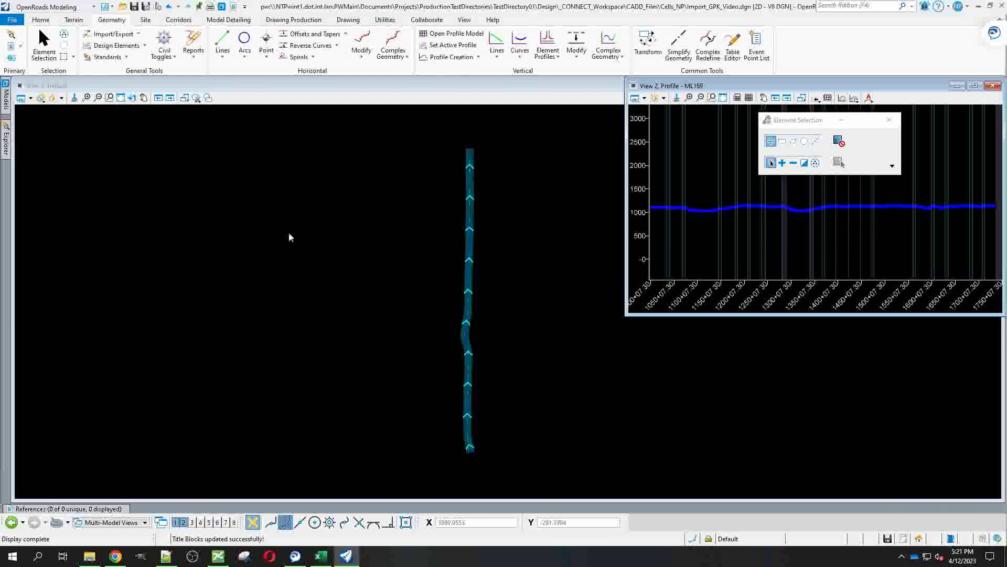
Start the Drawing Production Annotate Element tool on the ML169 alignment in the plan view
{"action": "left_click", "coordinate": [369, 334]}
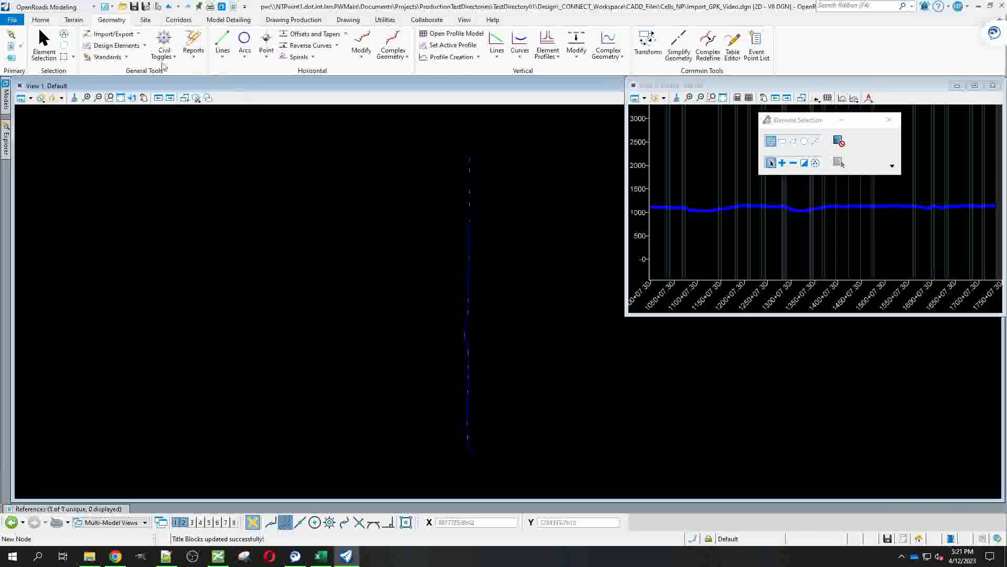
{"action": "left_click", "coordinate": [43, 22]}
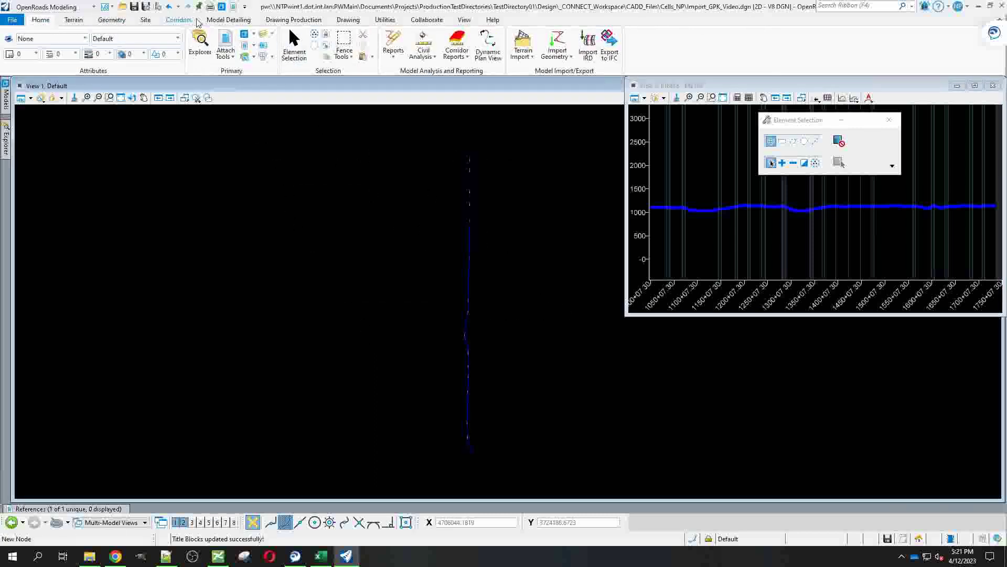
{"action": "left_click", "coordinate": [294, 20]}
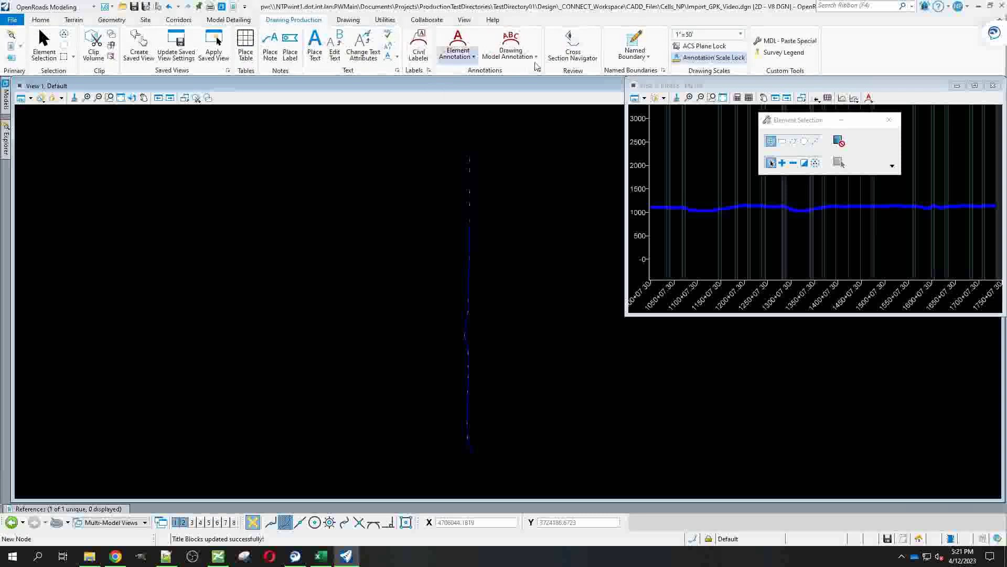
{"action": "left_click", "coordinate": [458, 54]}
{"action": "left_click", "coordinate": [481, 72]}
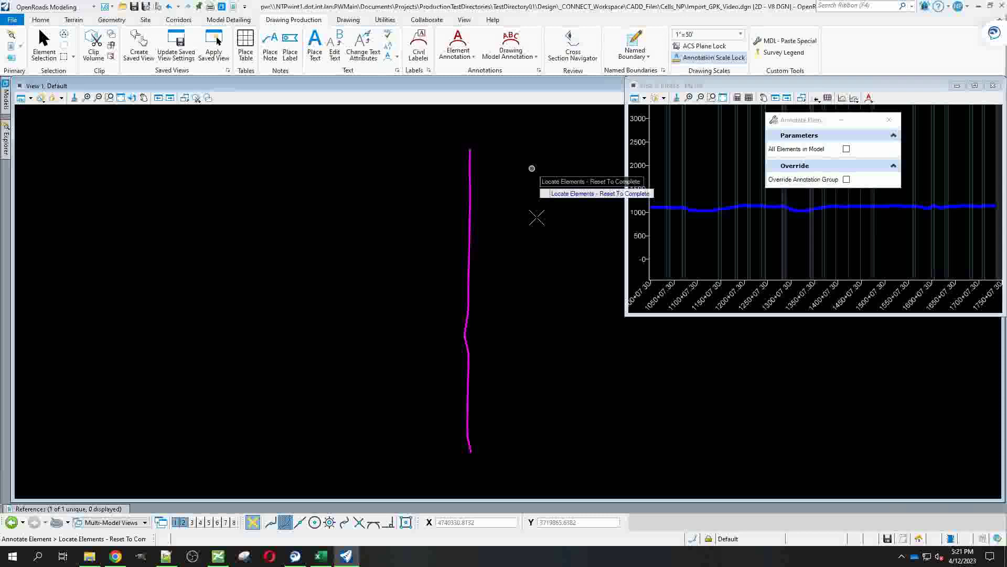
{"action": "right_click", "coordinate": [515, 311]}
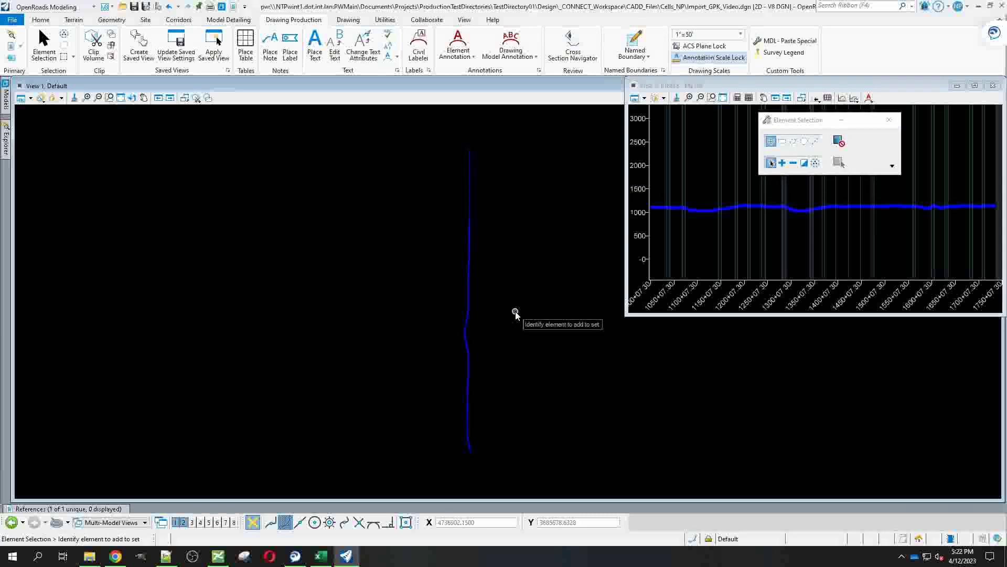
{"action": "scroll", "coordinate": [464, 157], "scroll_direction": "up", "scroll_amount": 4}
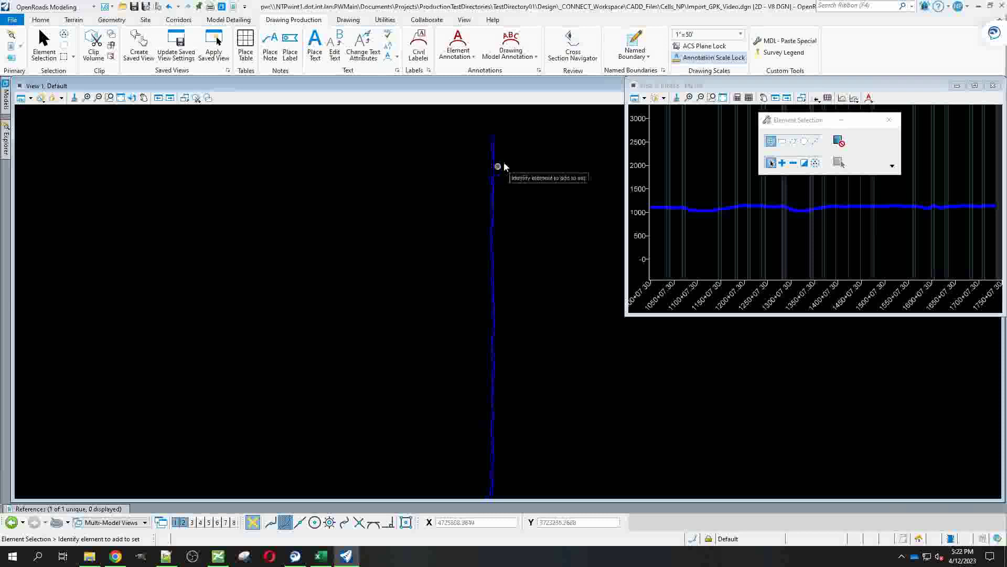
{"action": "scroll", "coordinate": [414, 285], "scroll_direction": "down", "scroll_amount": 1}
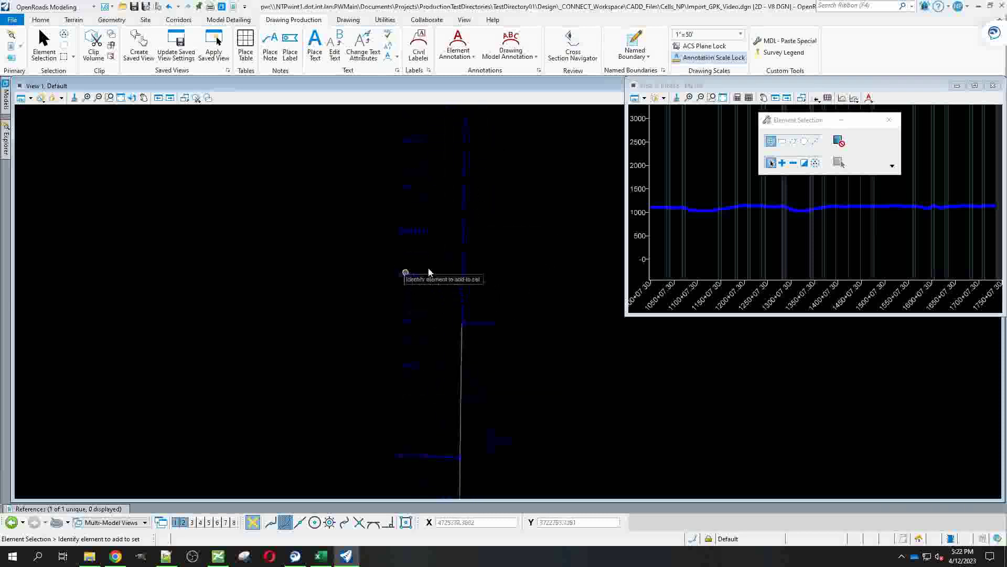
{"action": "scroll", "coordinate": [480, 325], "scroll_direction": "down", "scroll_amount": 1}
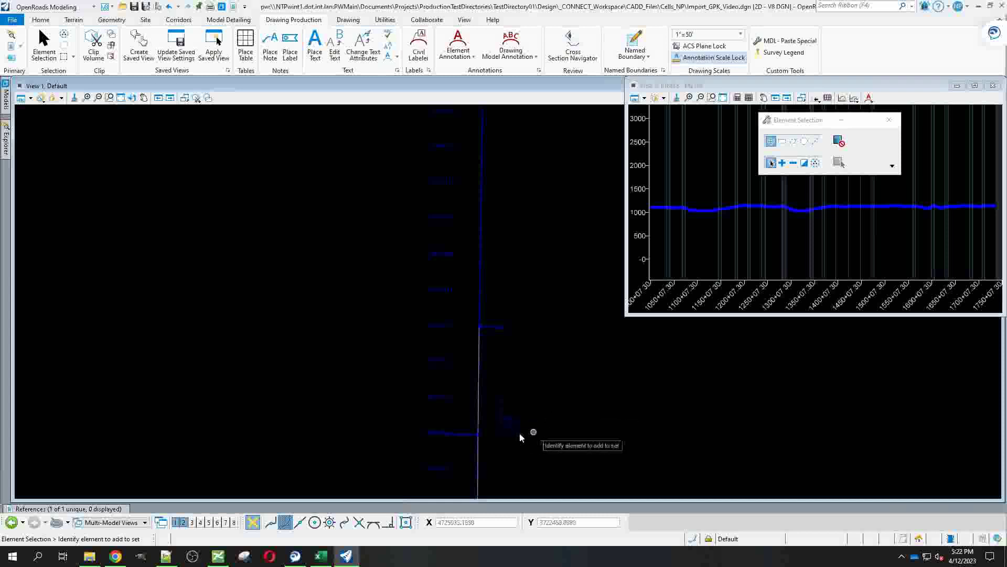
{"action": "scroll", "coordinate": [546, 441], "scroll_direction": "up", "scroll_amount": 6}
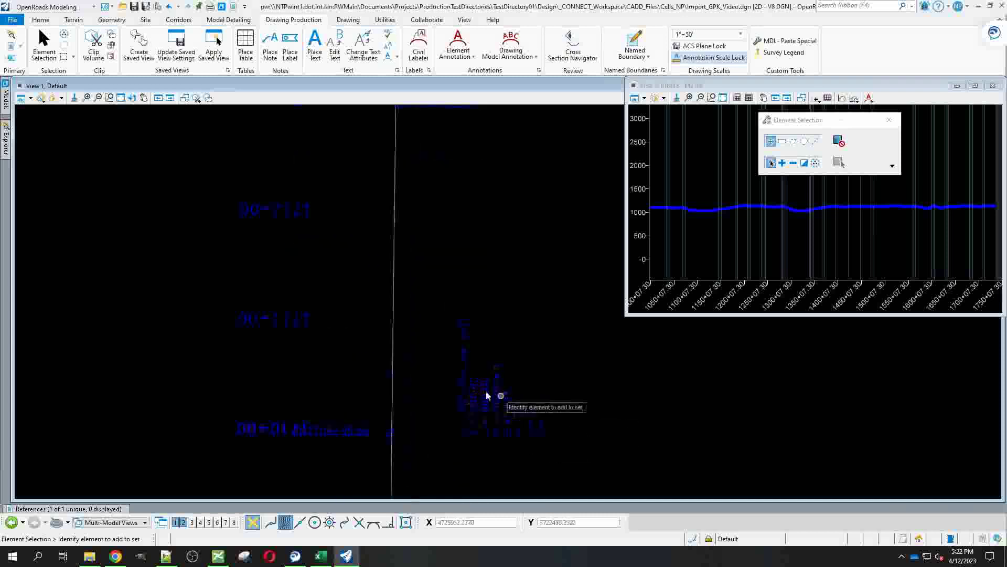
{"action": "scroll", "coordinate": [414, 354], "scroll_direction": "up", "scroll_amount": 3}
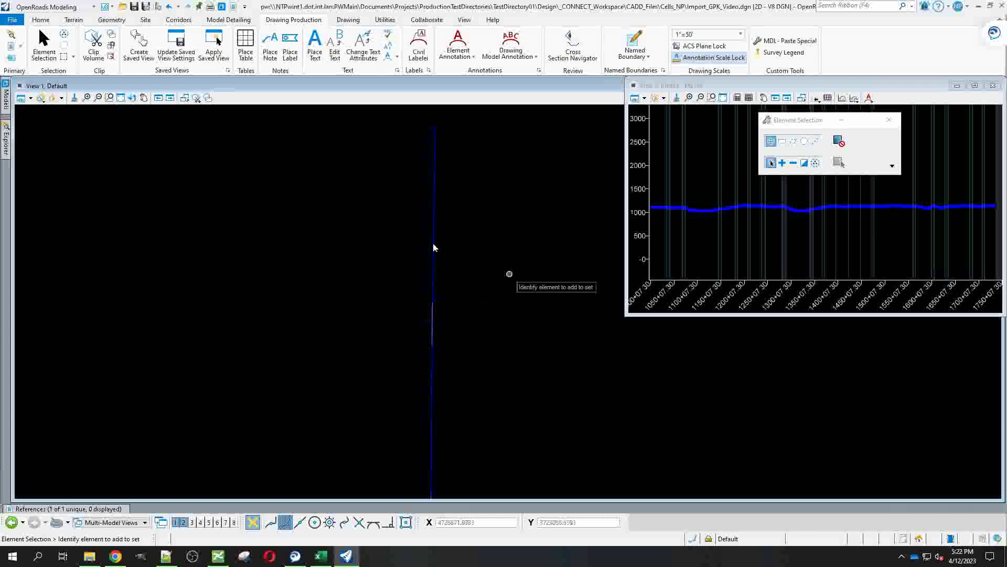
{"action": "left_click", "coordinate": [74, 98]}
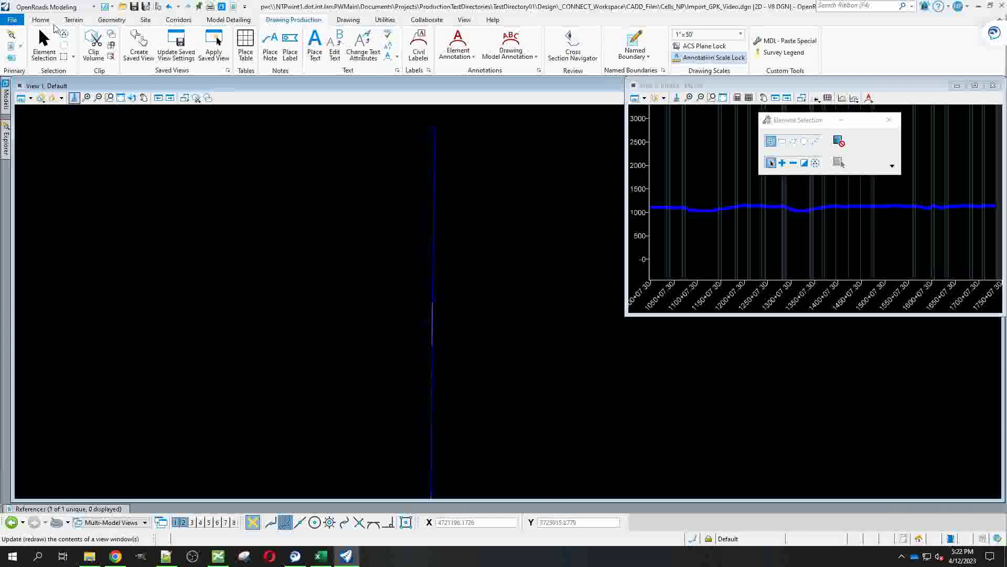
Load job169.gpk into the Import Geometry dialog again
{"action": "left_click", "coordinate": [112, 20]}
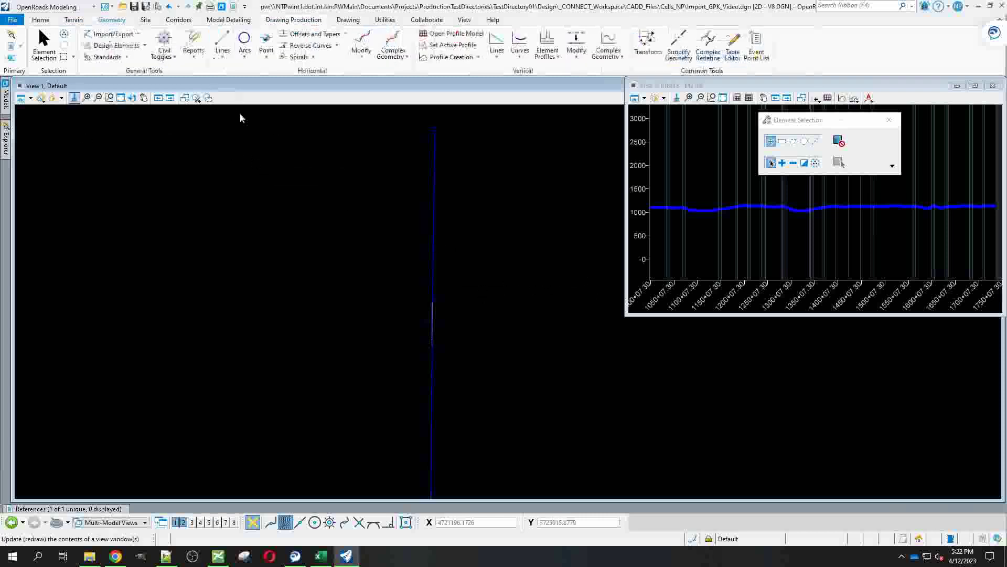
{"action": "left_click", "coordinate": [139, 34]}
{"action": "left_click", "coordinate": [126, 48]}
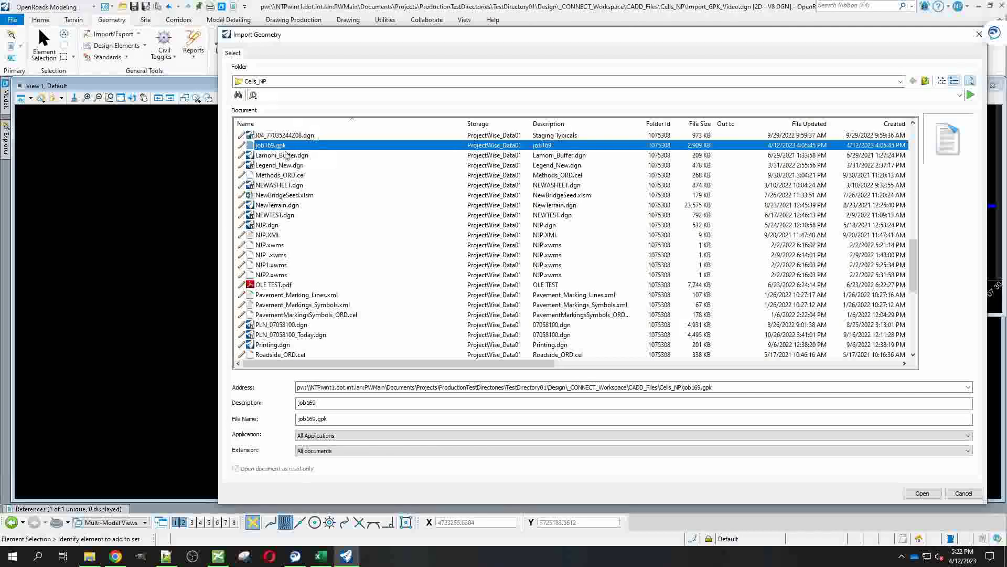
{"action": "left_click", "coordinate": [922, 493]}
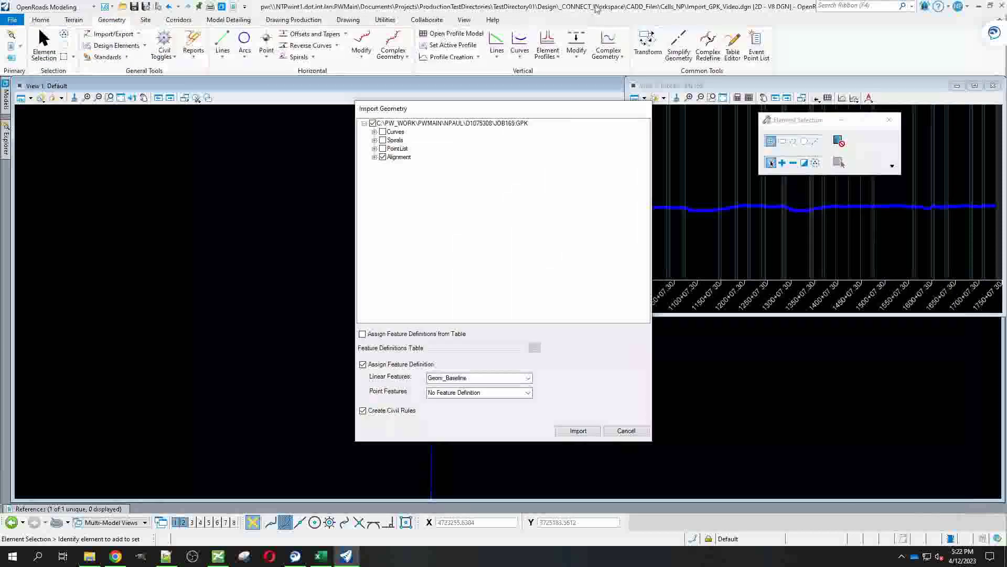
Expand Alignment > NoFeature > ML169 > Profile in the import tree
{"action": "left_click_drag", "start_coordinate": [446, 108], "coordinate": [295, 106]}
{"action": "left_click", "coordinate": [224, 155]}
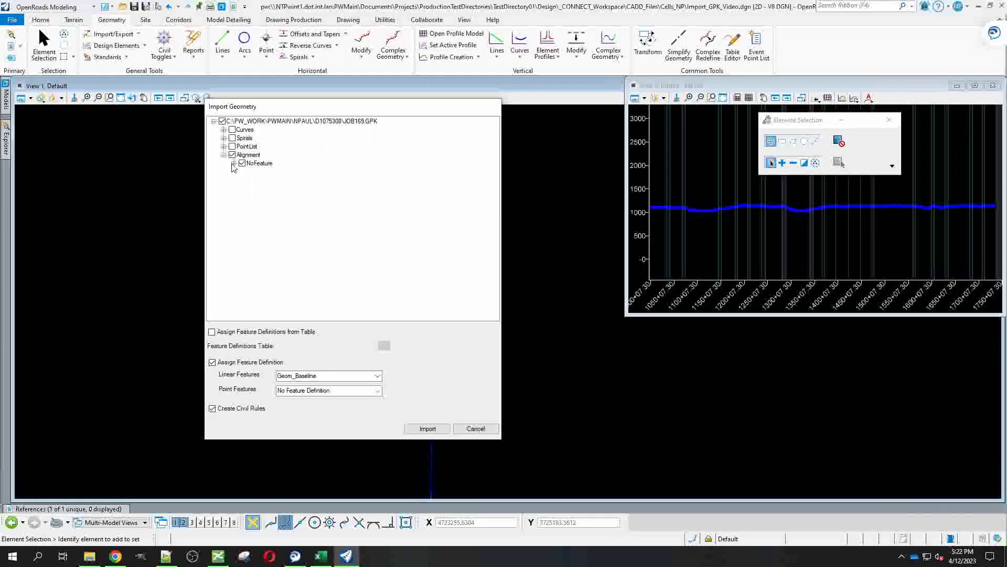
{"action": "left_click", "coordinate": [234, 163]}
{"action": "scroll", "coordinate": [257, 210], "scroll_direction": "down", "scroll_amount": 10}
{"action": "scroll", "coordinate": [294, 255], "scroll_direction": "down", "scroll_amount": 5}
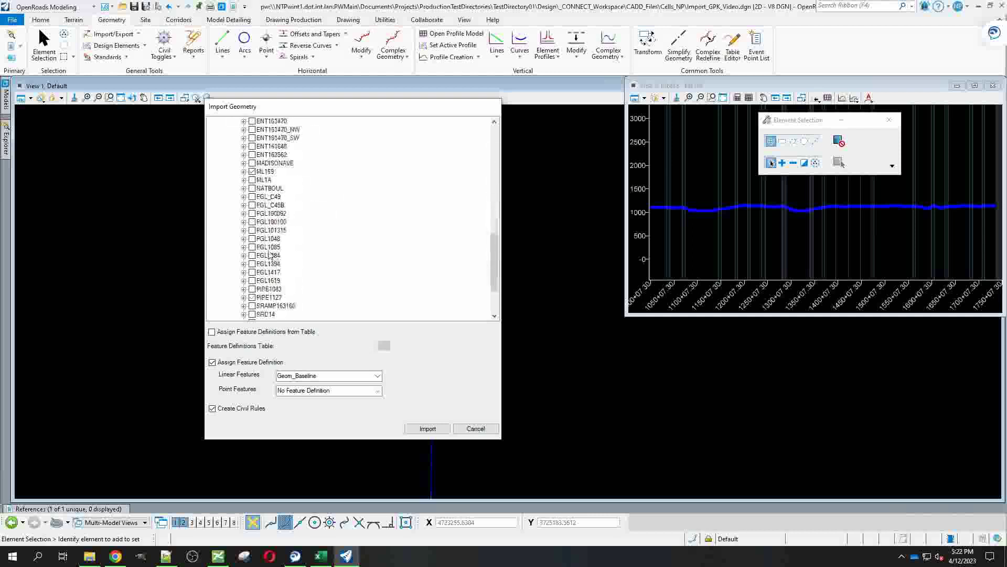
{"action": "left_click", "coordinate": [244, 171]}
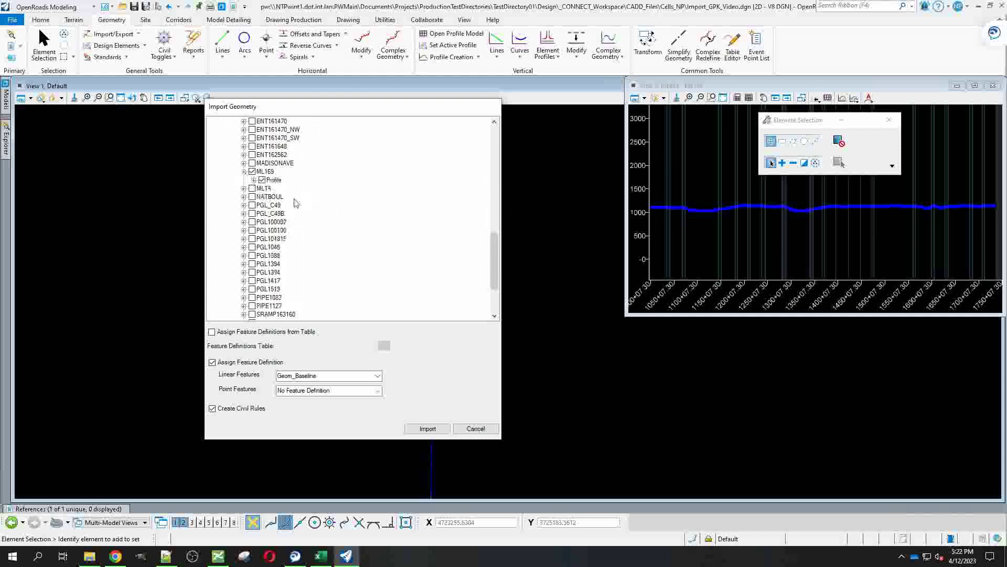
{"action": "left_click", "coordinate": [254, 179]}
{"action": "scroll", "coordinate": [357, 226], "scroll_direction": "down", "scroll_amount": 3}
{"action": "scroll", "coordinate": [349, 233], "scroll_direction": "down", "scroll_amount": 7}
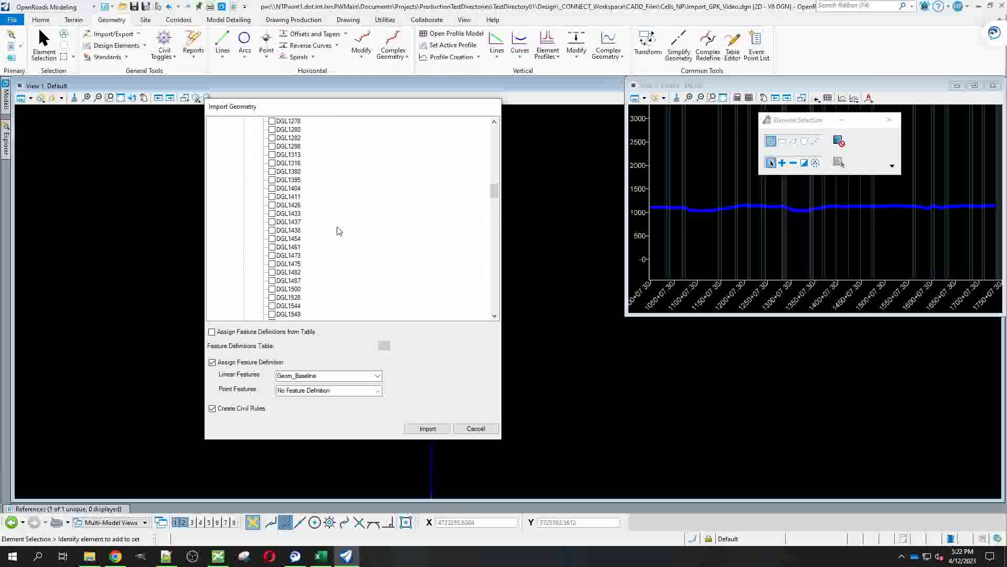
{"action": "scroll", "coordinate": [347, 234], "scroll_direction": "up", "scroll_amount": 15}
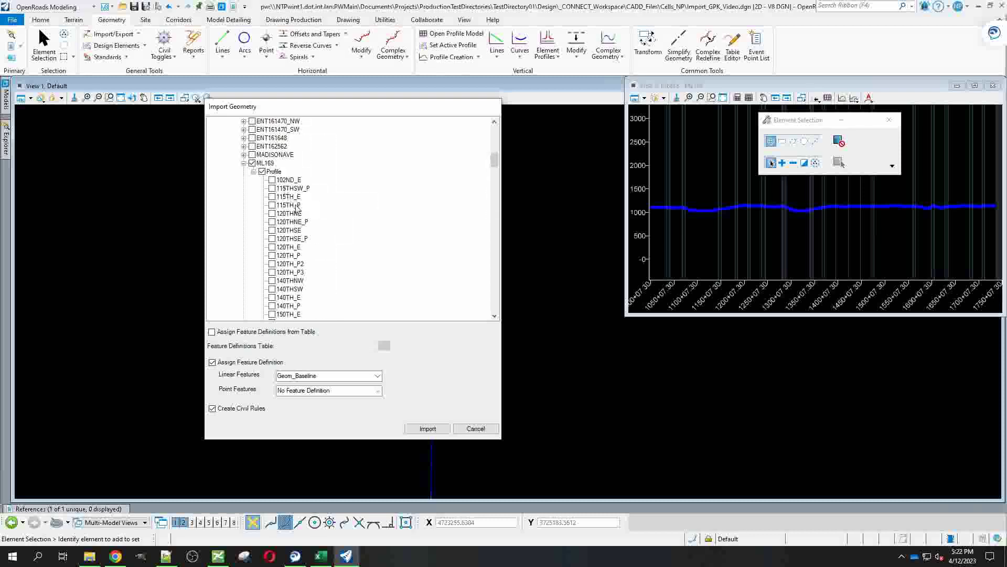
Review the 115TH_E and 115TH_P profile entries under ML169
{"action": "left_click", "coordinate": [290, 197]}
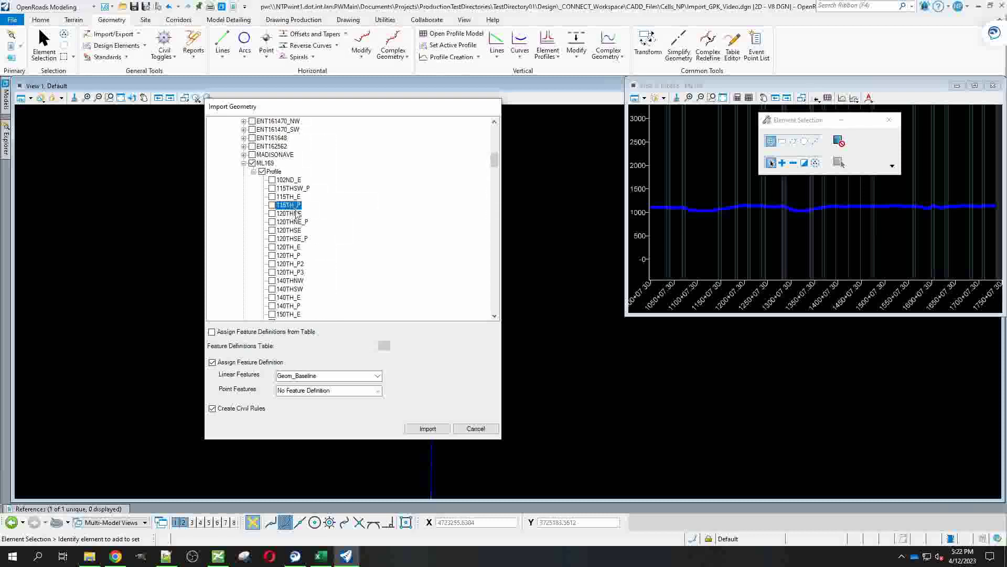
{"action": "left_click", "coordinate": [290, 205]}
{"action": "scroll", "coordinate": [347, 215], "scroll_direction": "up", "scroll_amount": 3}
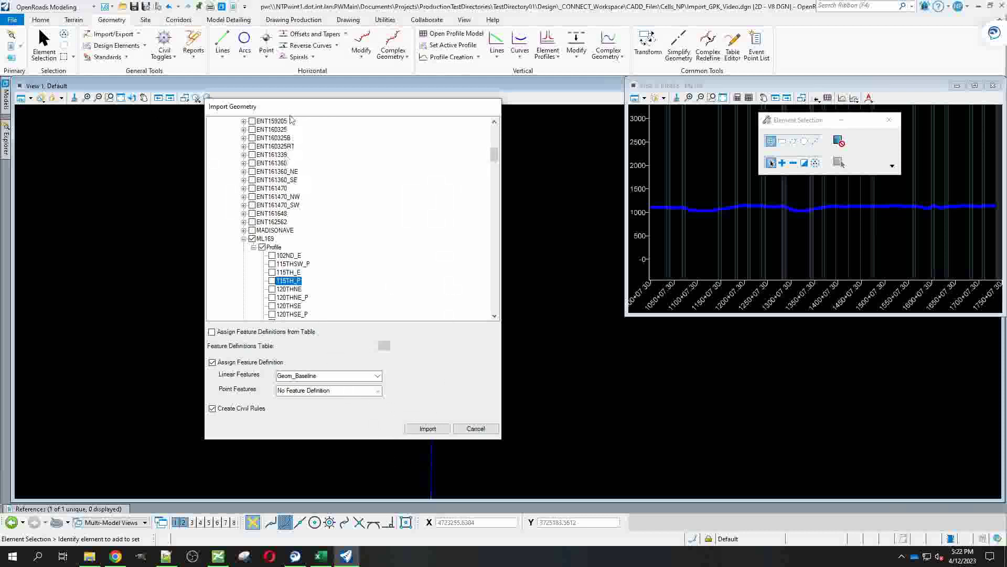
{"action": "left_click_drag", "start_coordinate": [297, 114], "coordinate": [367, 121]}
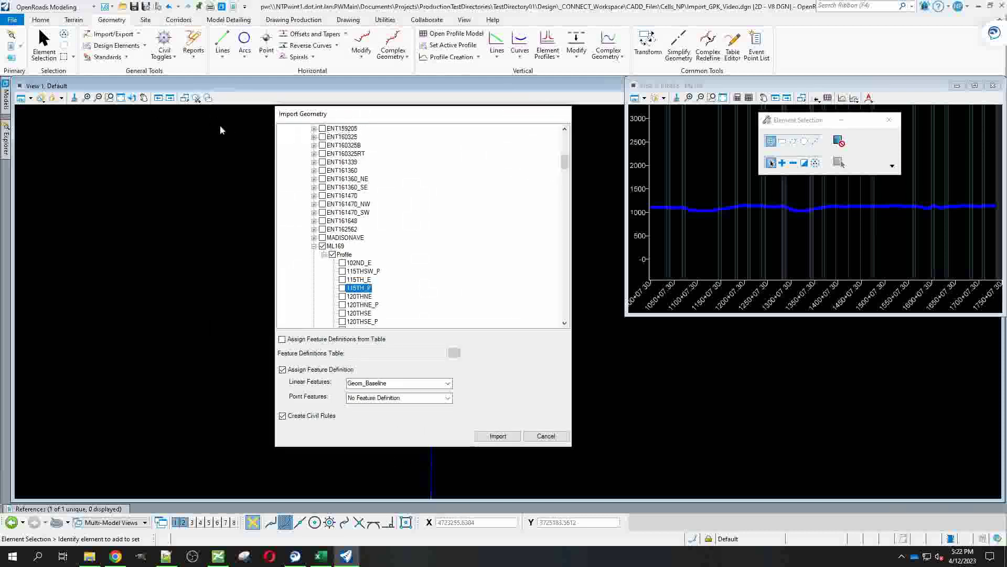